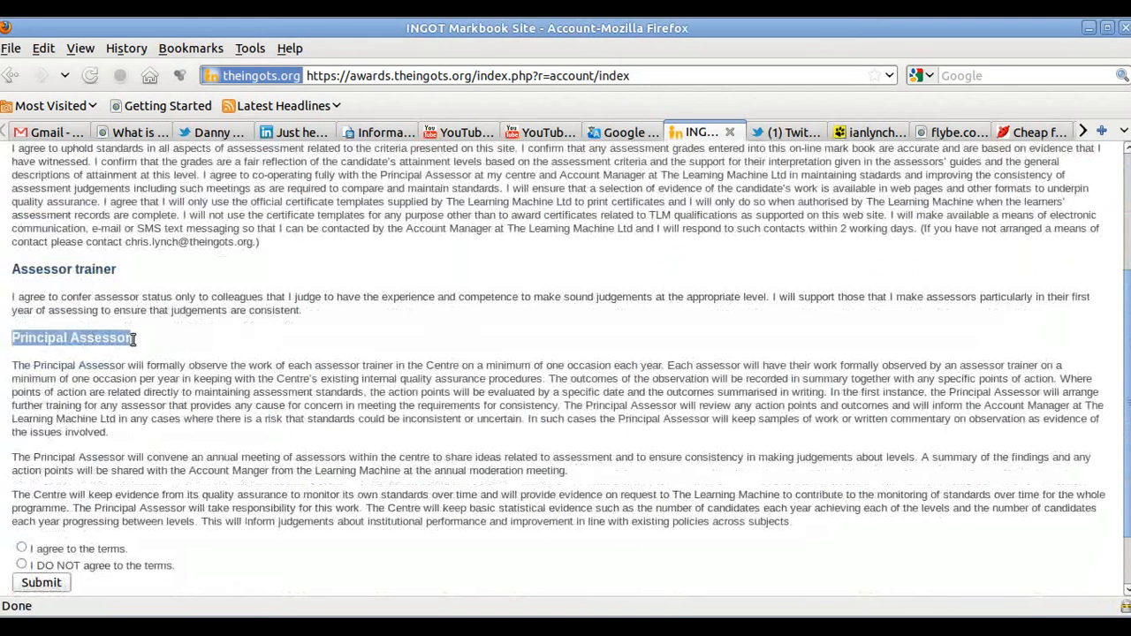
# - Read the assessor contract terms, tick 'I agree to the terms' and submit the agreement
pyautogui.scroll(-1, 218, 326)
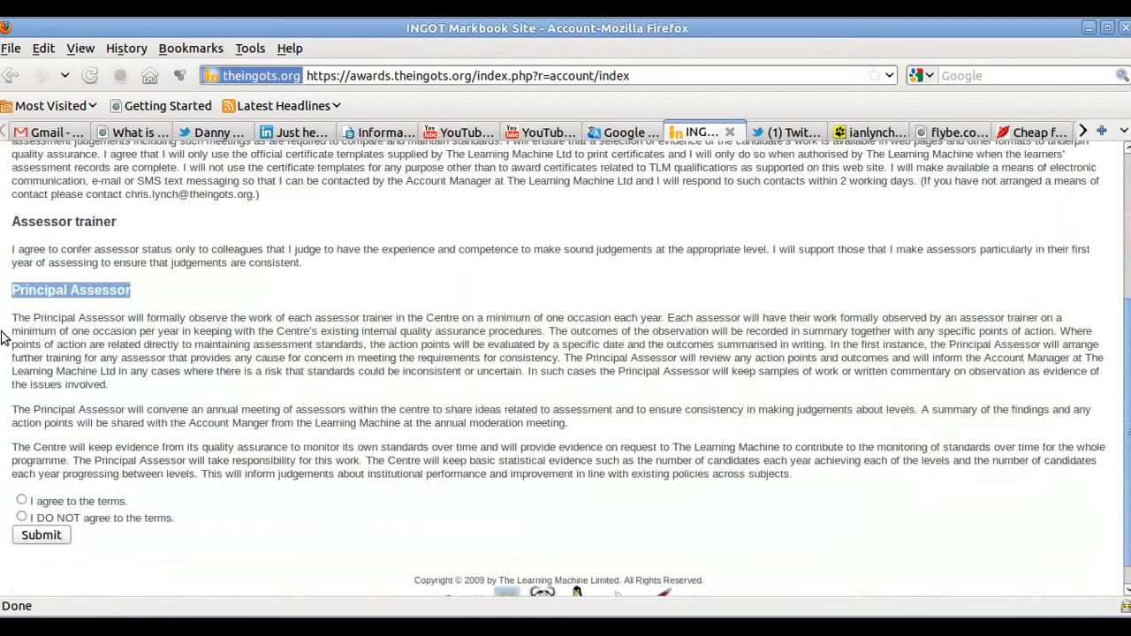
pyautogui.click(9, 326)
pyautogui.moveTo(9, 325); pyautogui.dragTo(581, 504)
pyautogui.click(558, 501)
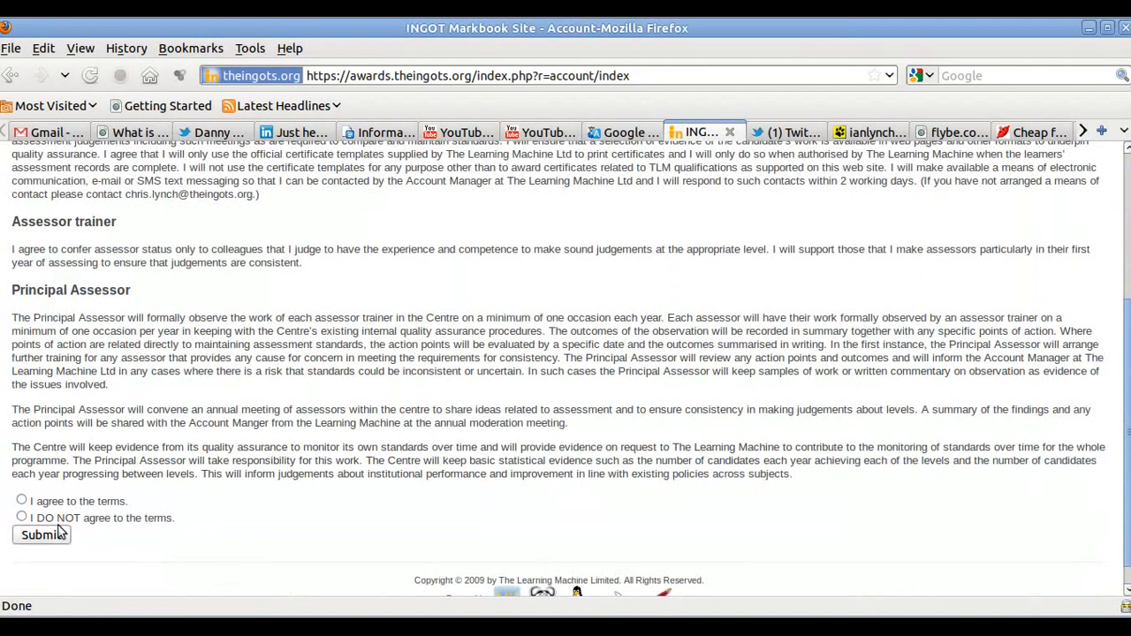
pyautogui.click(21, 501)
pyautogui.click(42, 537)
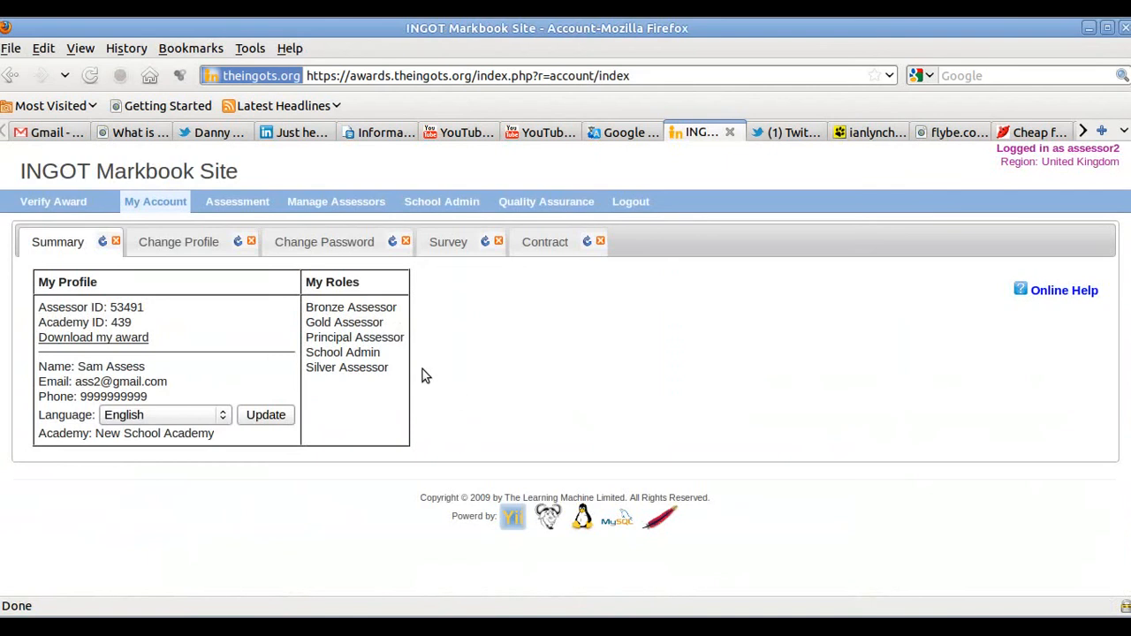
# - Add a new assessor account with the colleague's forename and gender Male, and save it
pyautogui.click(342, 210)
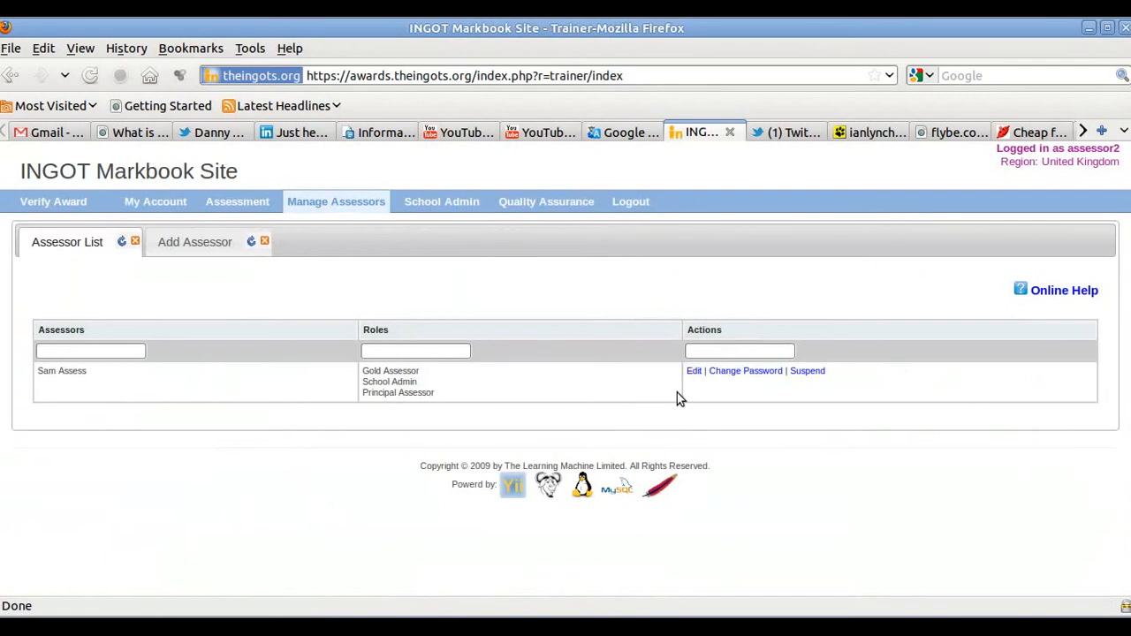
pyautogui.click(208, 245)
pyautogui.click(158, 292)
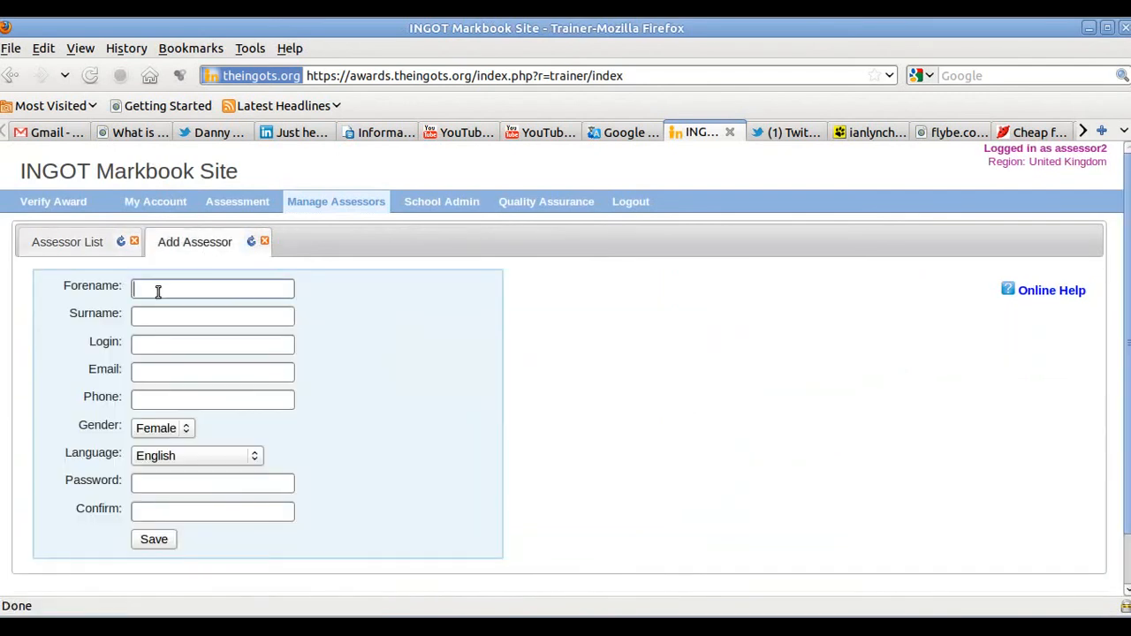
pyautogui.write('My')
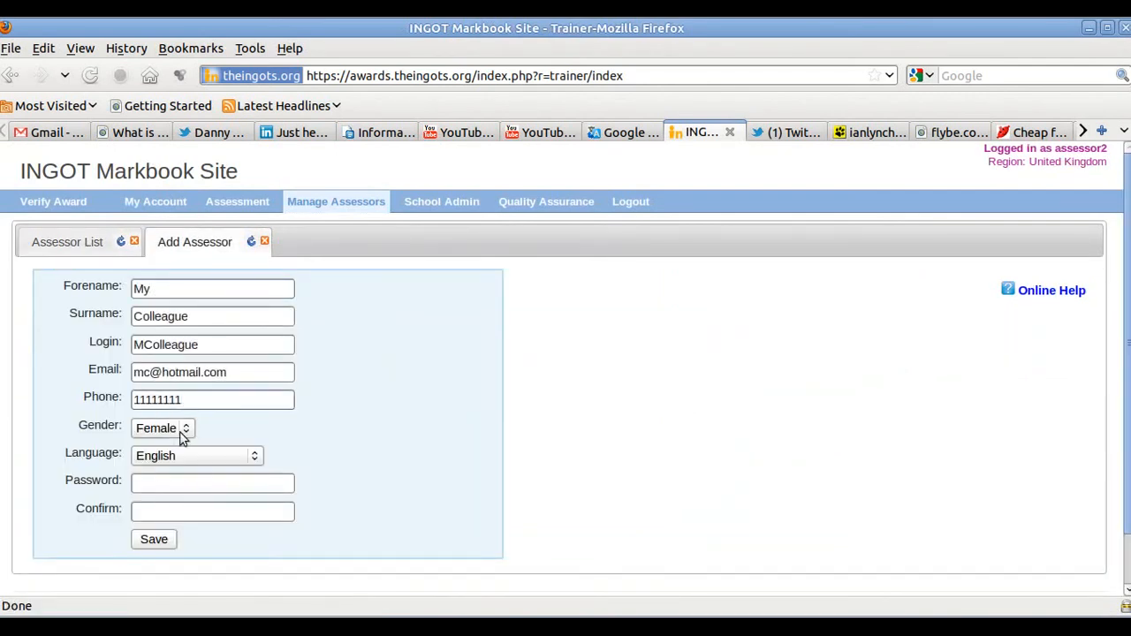
pyautogui.click(181, 433)
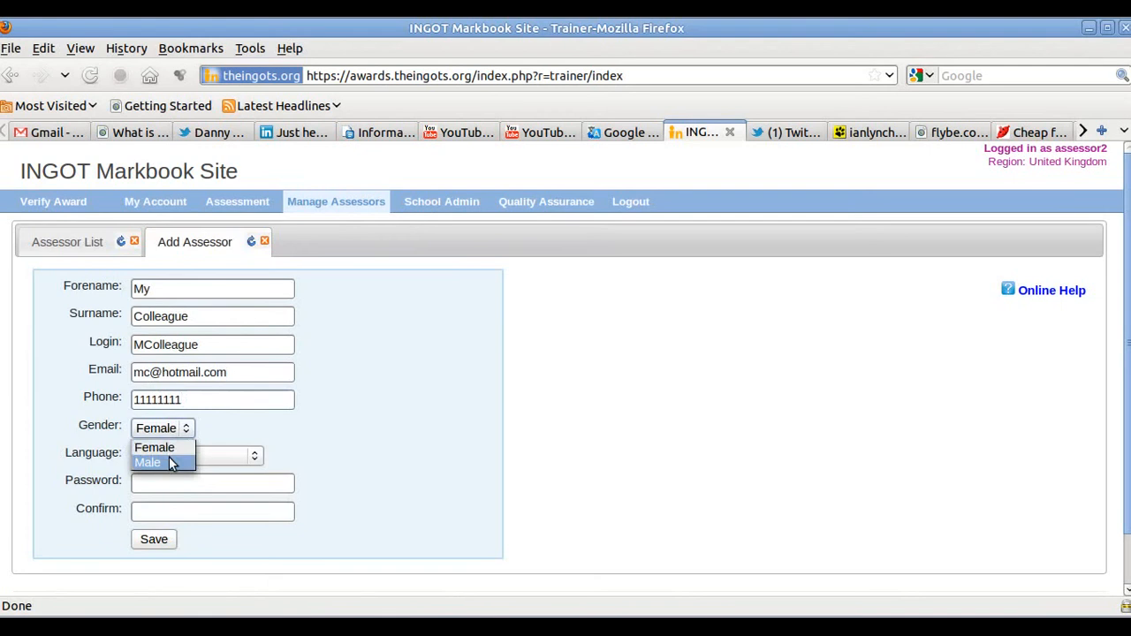
pyautogui.click(150, 462)
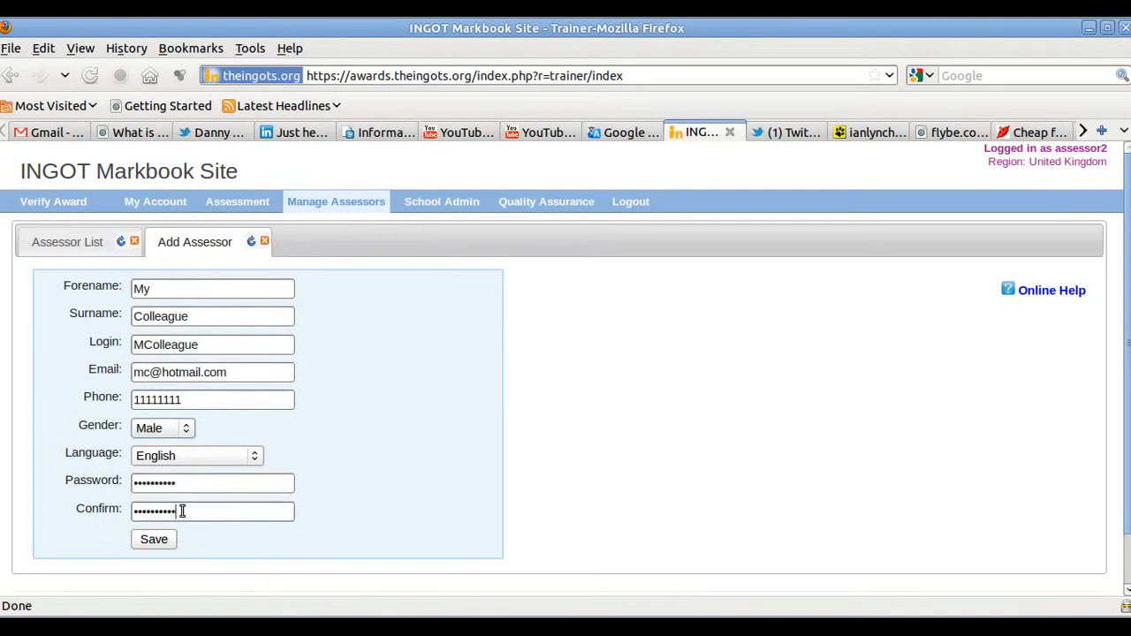
pyautogui.click(160, 542)
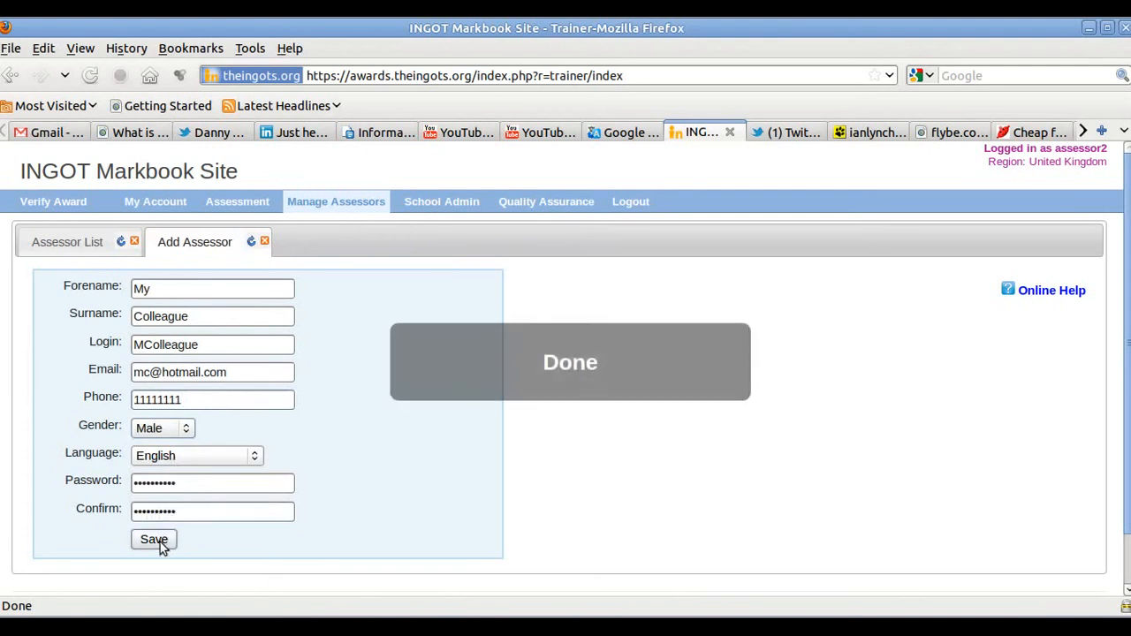
# - Refresh the Assessor List so the new account shows under New Accounts, then return to My Account
pyautogui.click(96, 244)
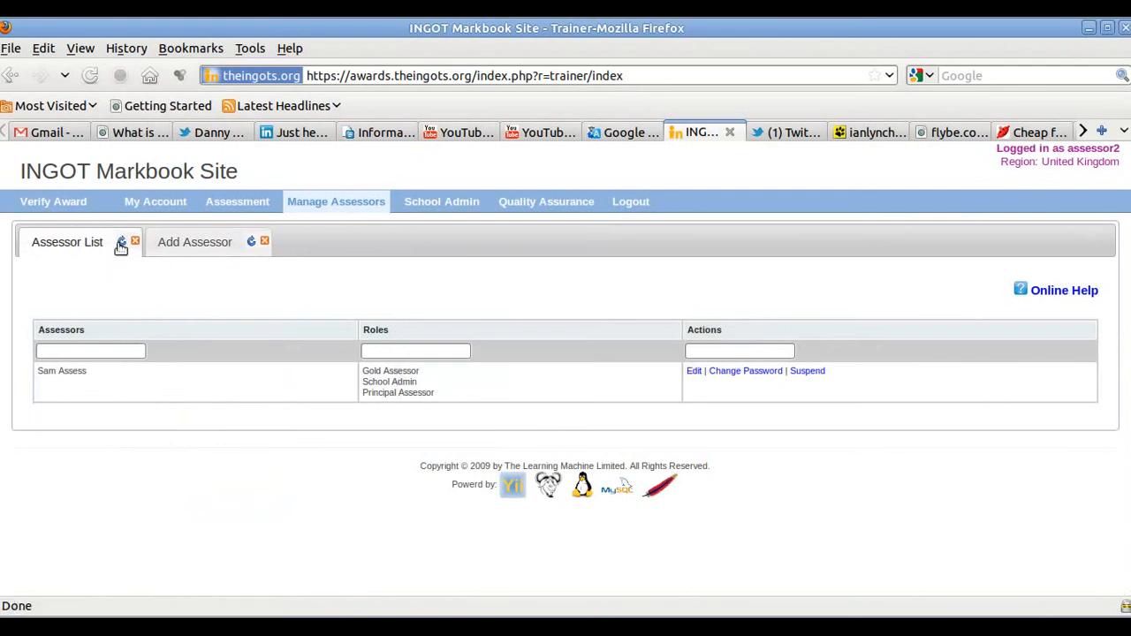
pyautogui.click(121, 242)
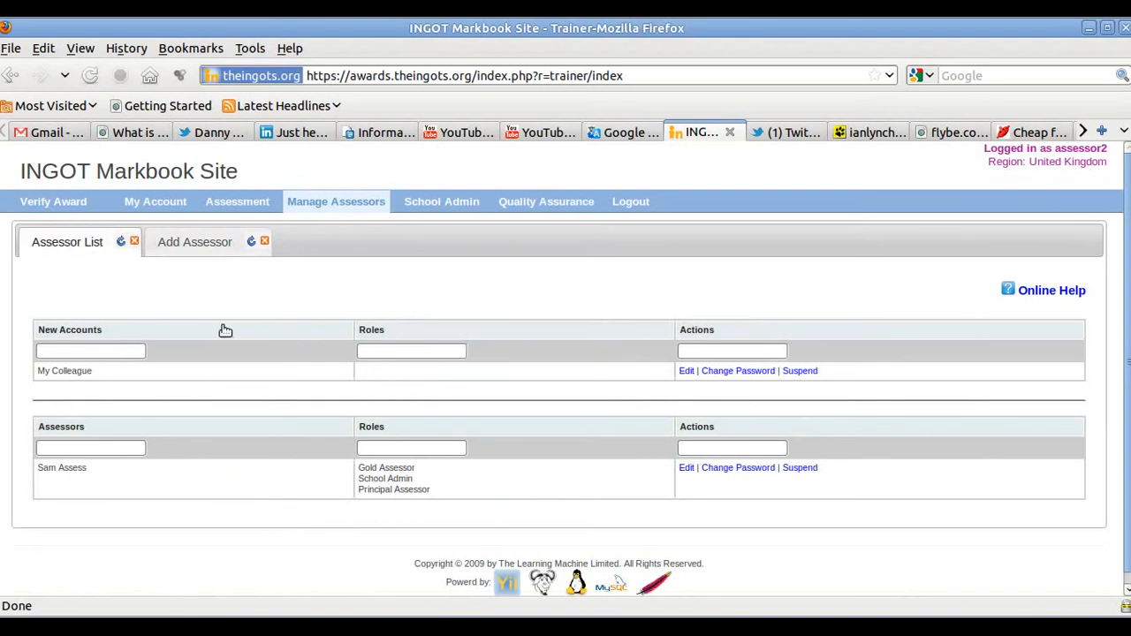
pyautogui.click(154, 204)
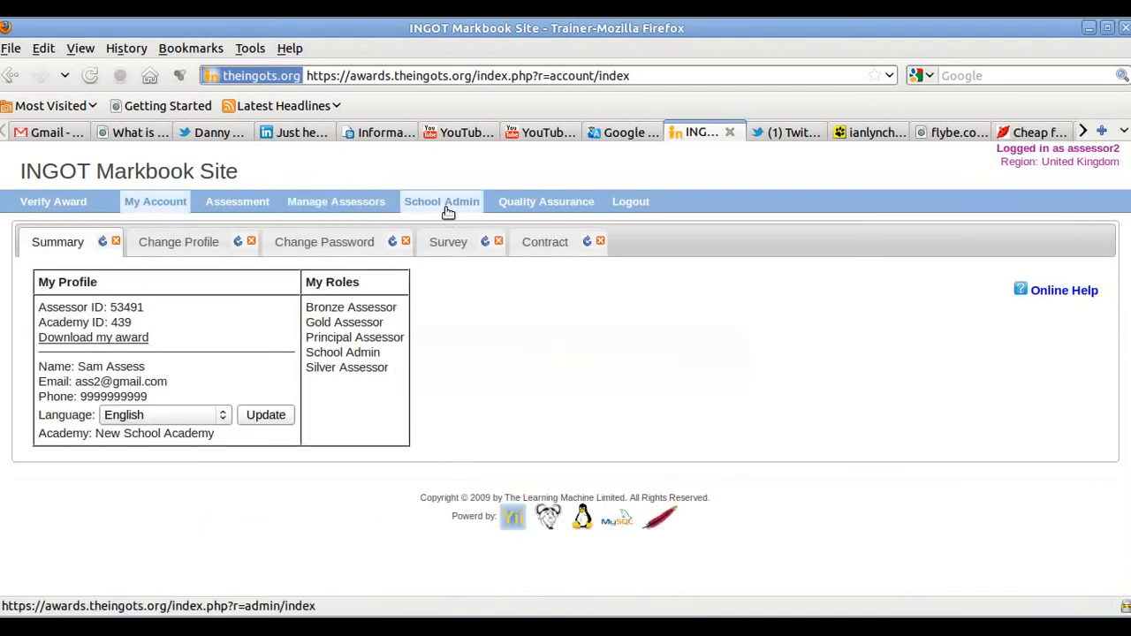
# - Check the CSV upload option under School Admin's Add Learners, cancelling the file browser without uploading
pyautogui.click(442, 202)
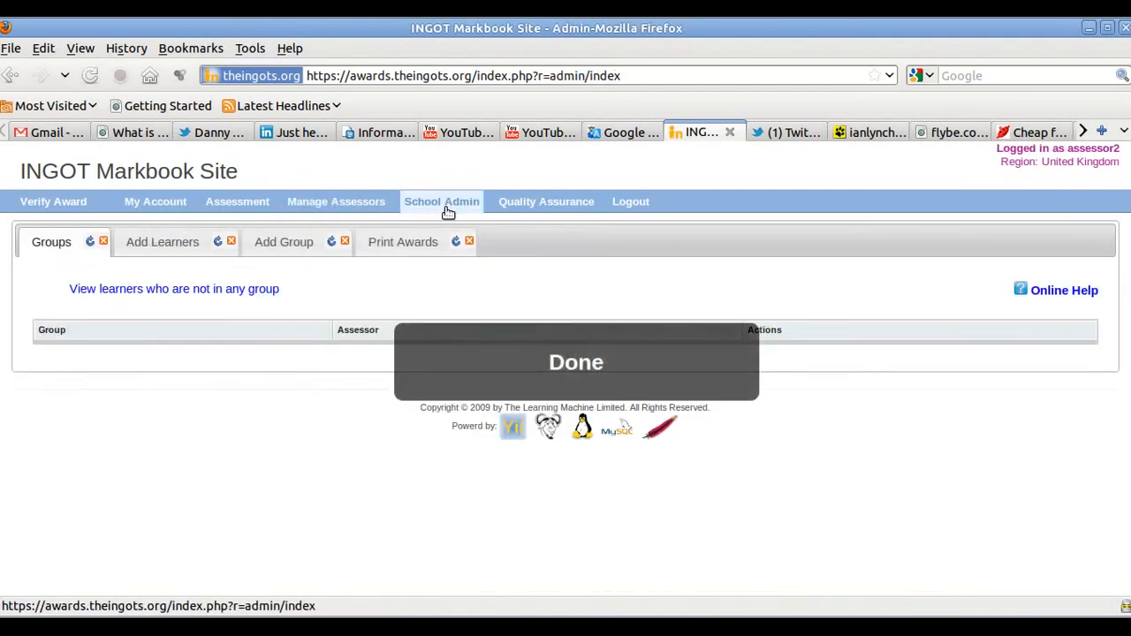
pyautogui.click(173, 245)
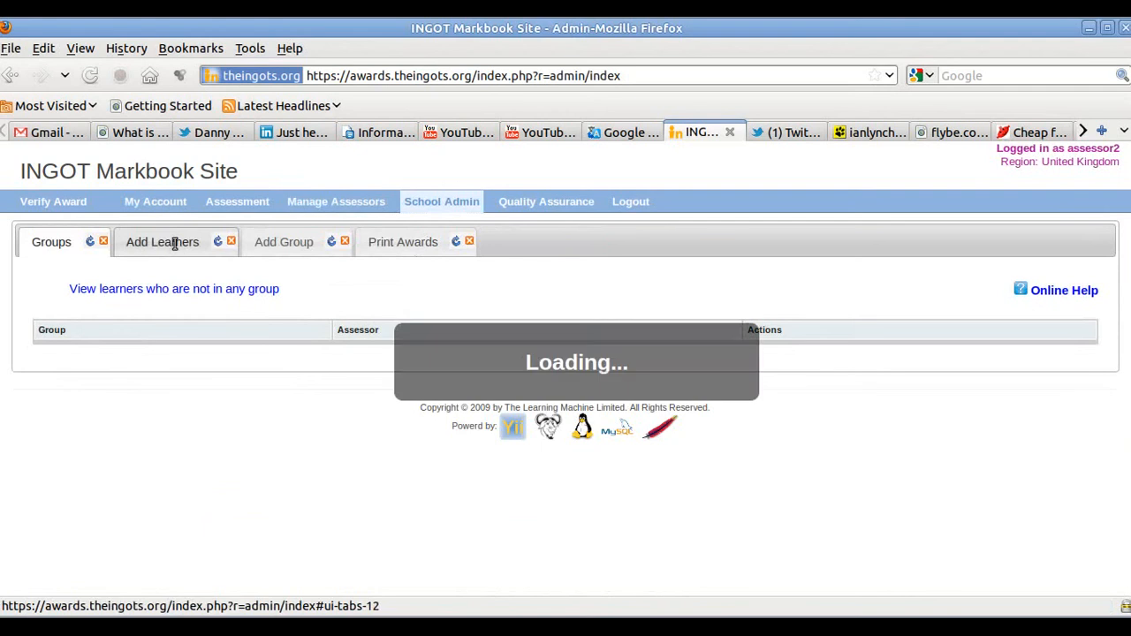
pyautogui.scroll(-5, 826, 379)
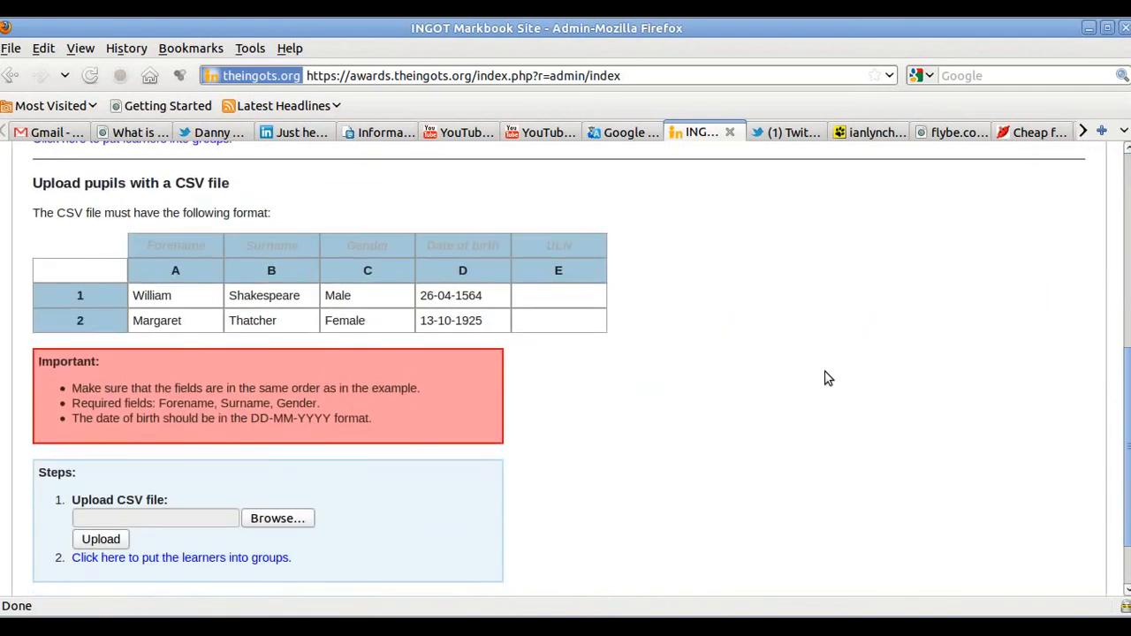
pyautogui.click(174, 523)
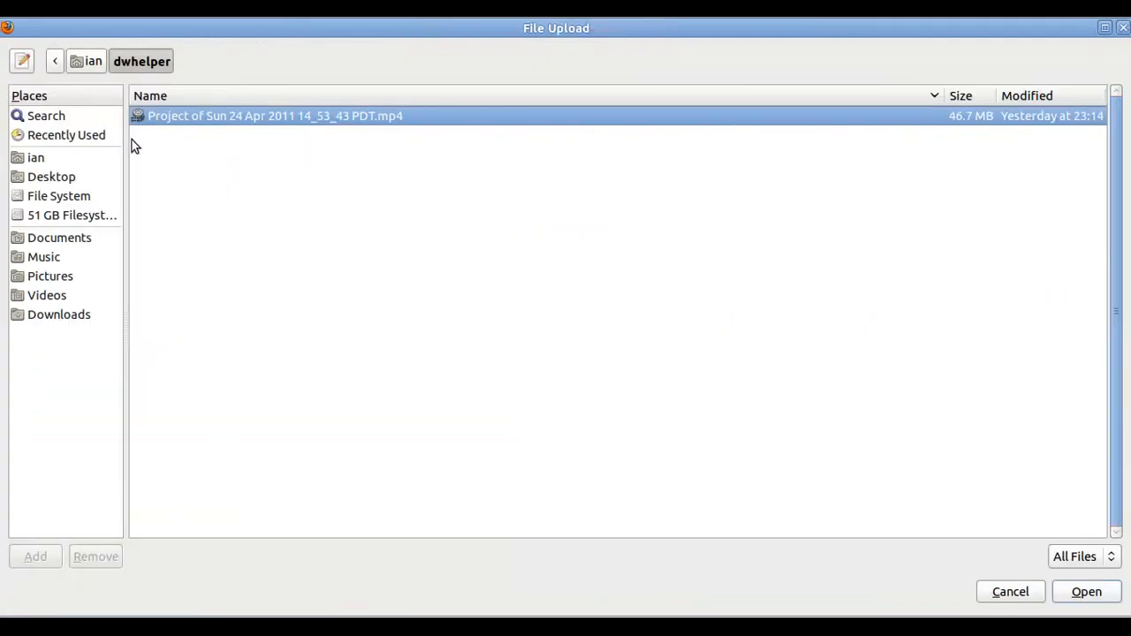
pyautogui.click(996, 595)
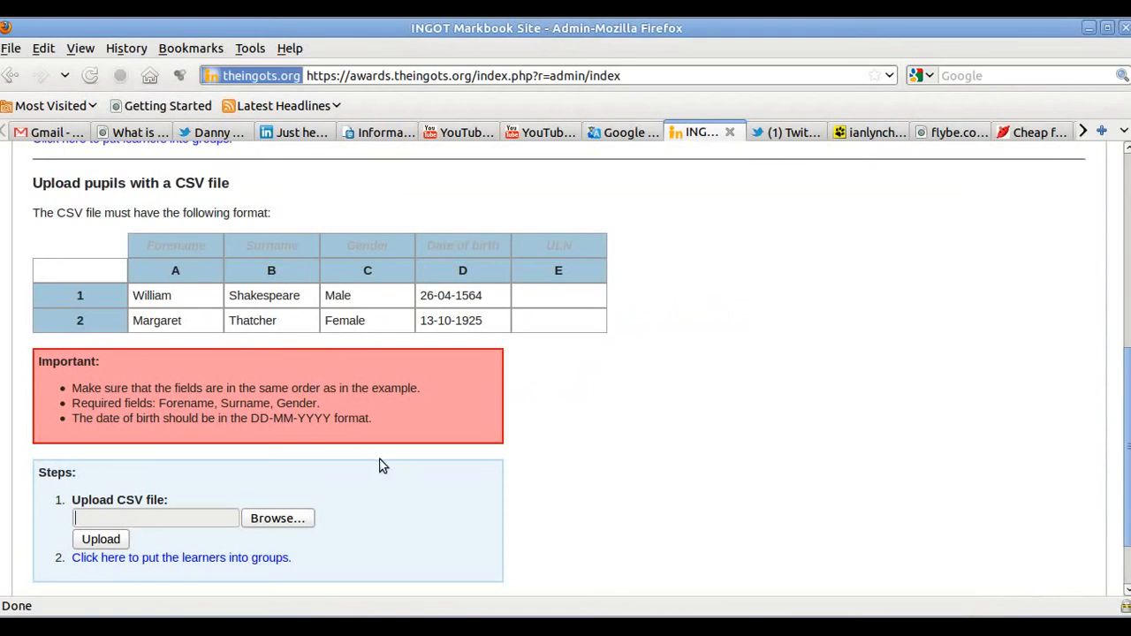
pyautogui.scroll(-2, 382, 466)
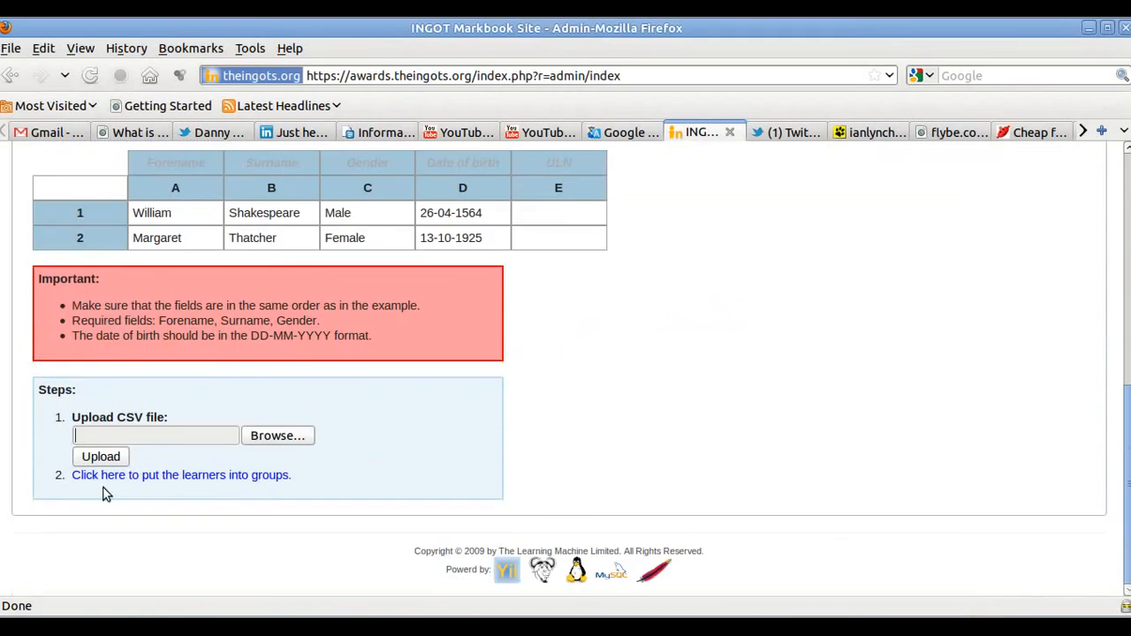
pyautogui.click(232, 478)
pyautogui.scroll(9, 635, 446)
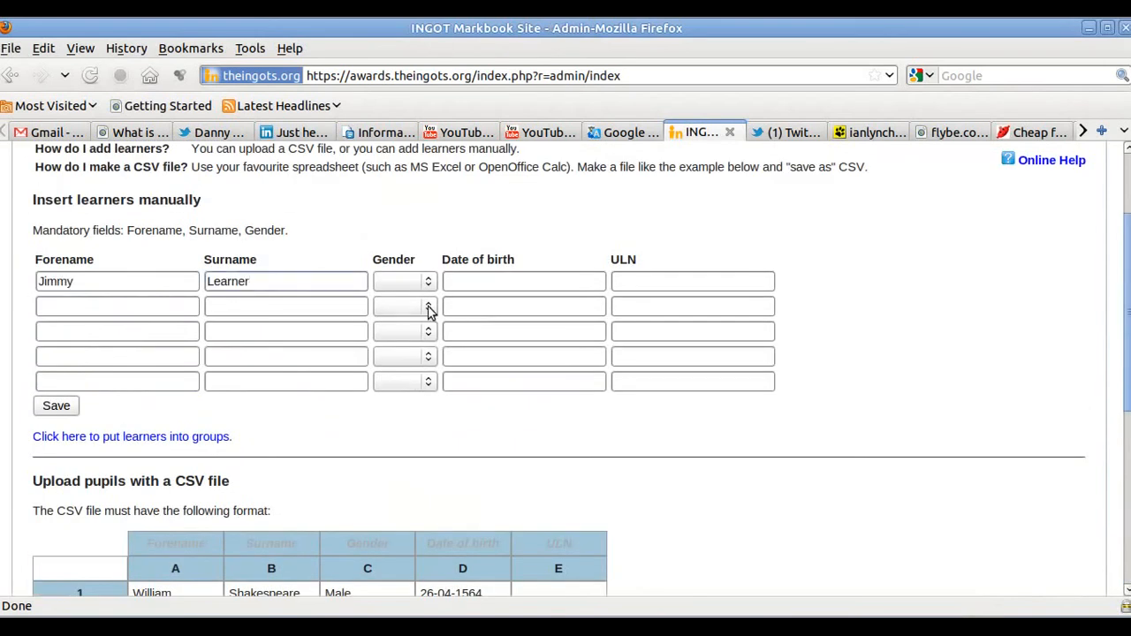
pyautogui.click(428, 284)
pyautogui.click(398, 328)
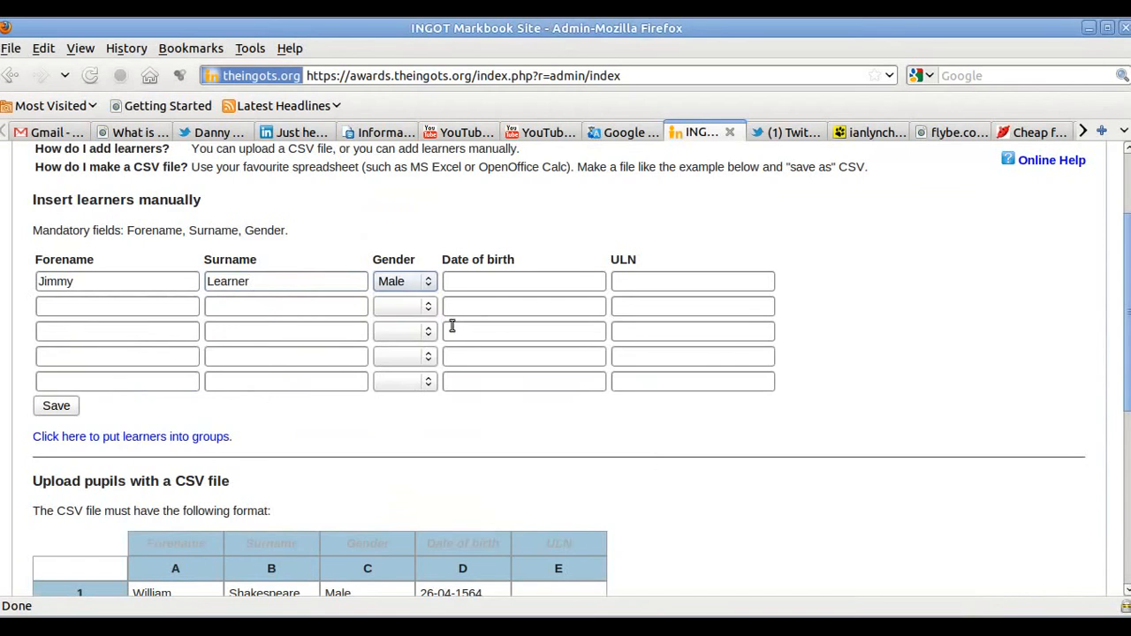
pyautogui.click(464, 285)
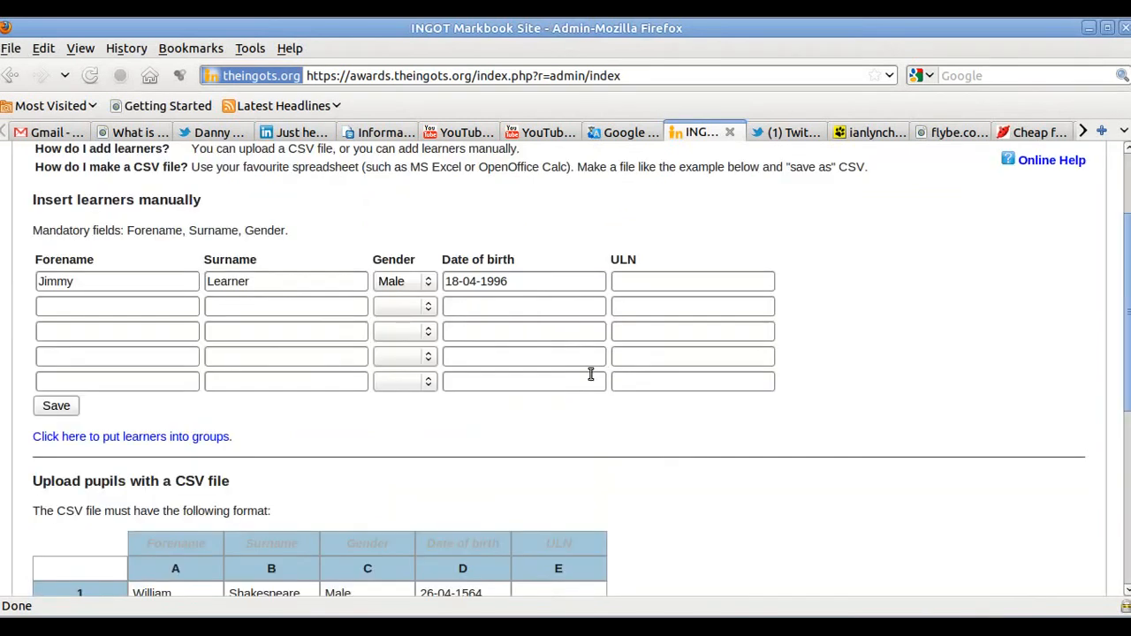
pyautogui.click(128, 311)
pyautogui.write('Samantha')
pyautogui.click(246, 306)
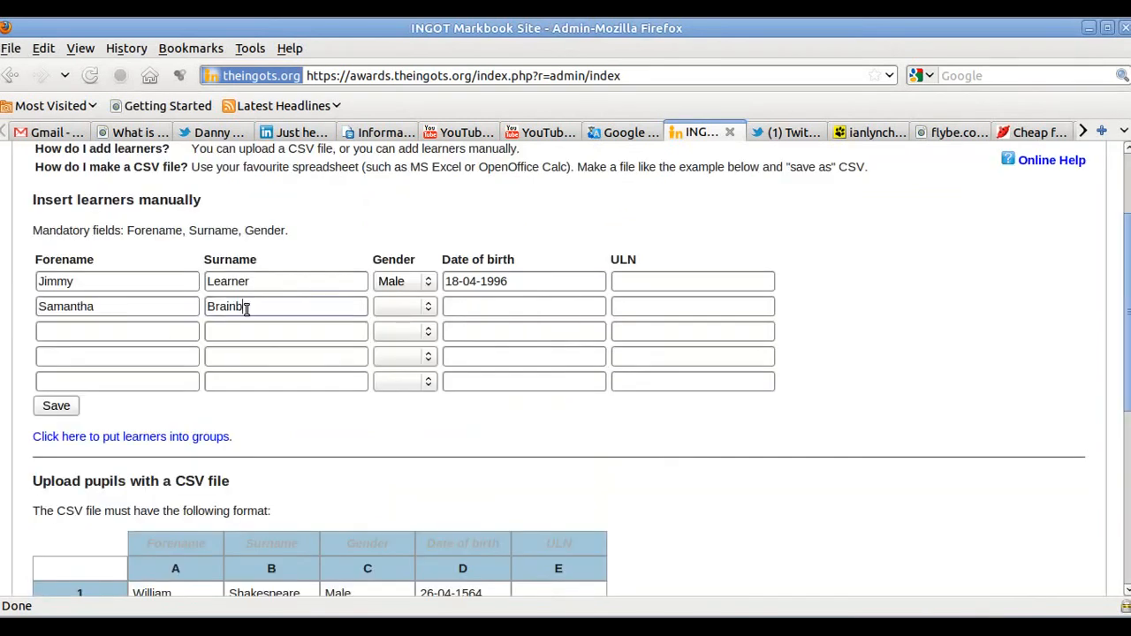
pyautogui.click(430, 308)
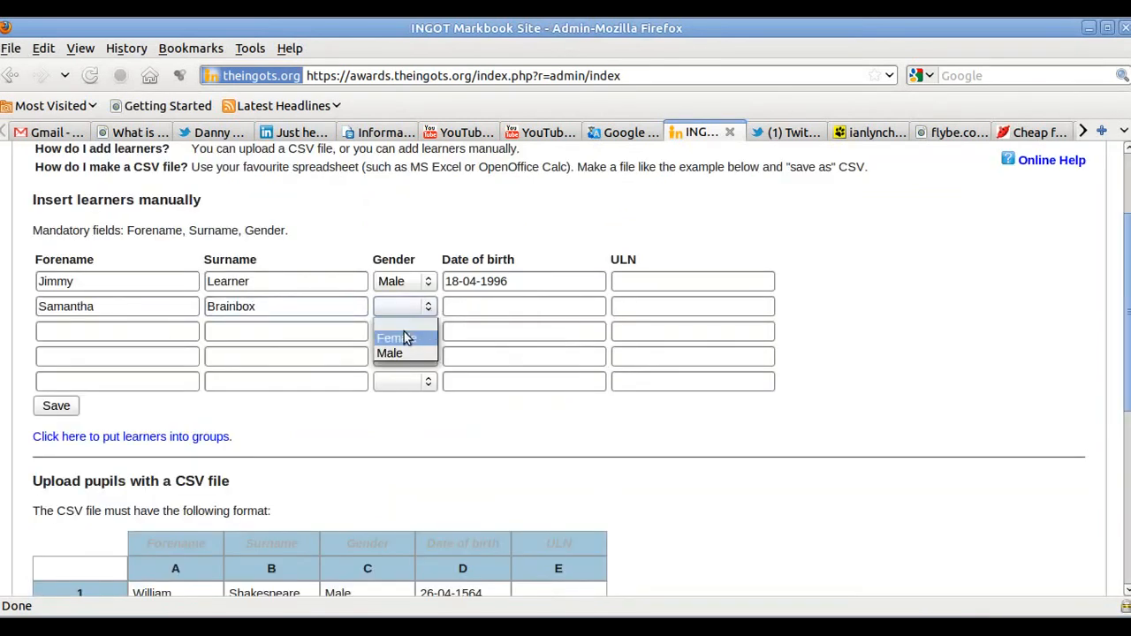
pyautogui.click(404, 338)
pyautogui.click(460, 310)
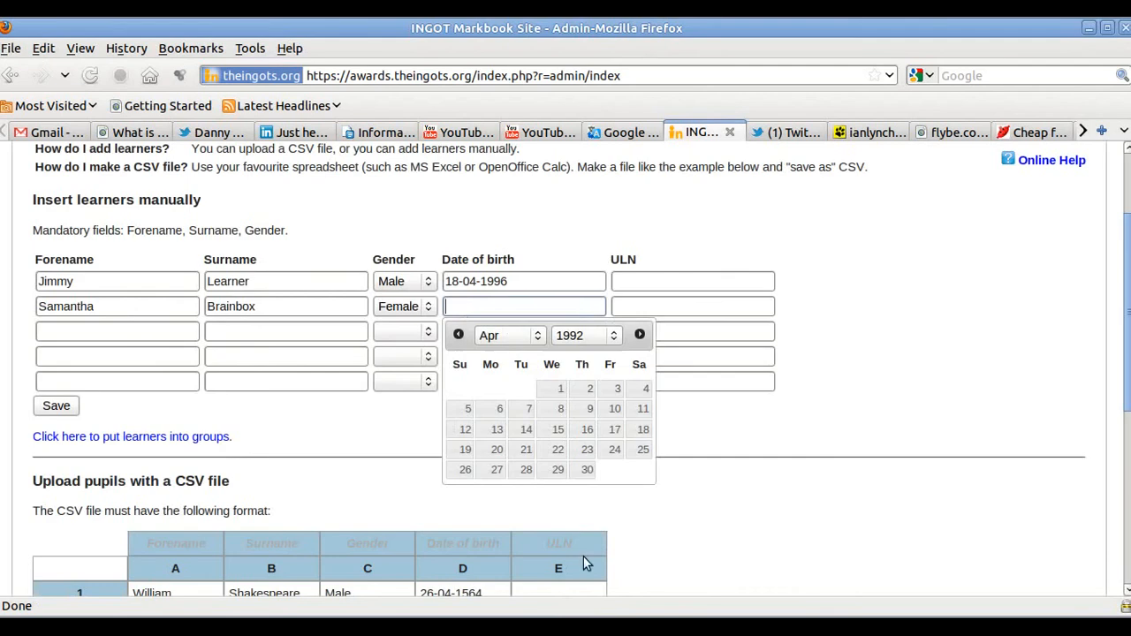
pyautogui.click(616, 430)
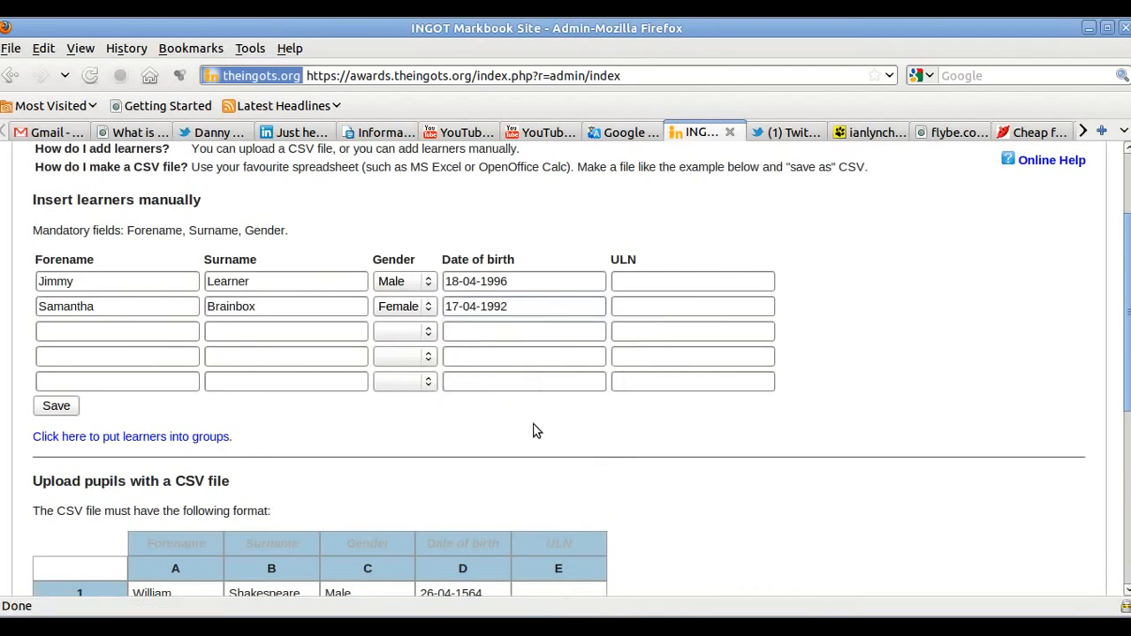
pyautogui.click(66, 409)
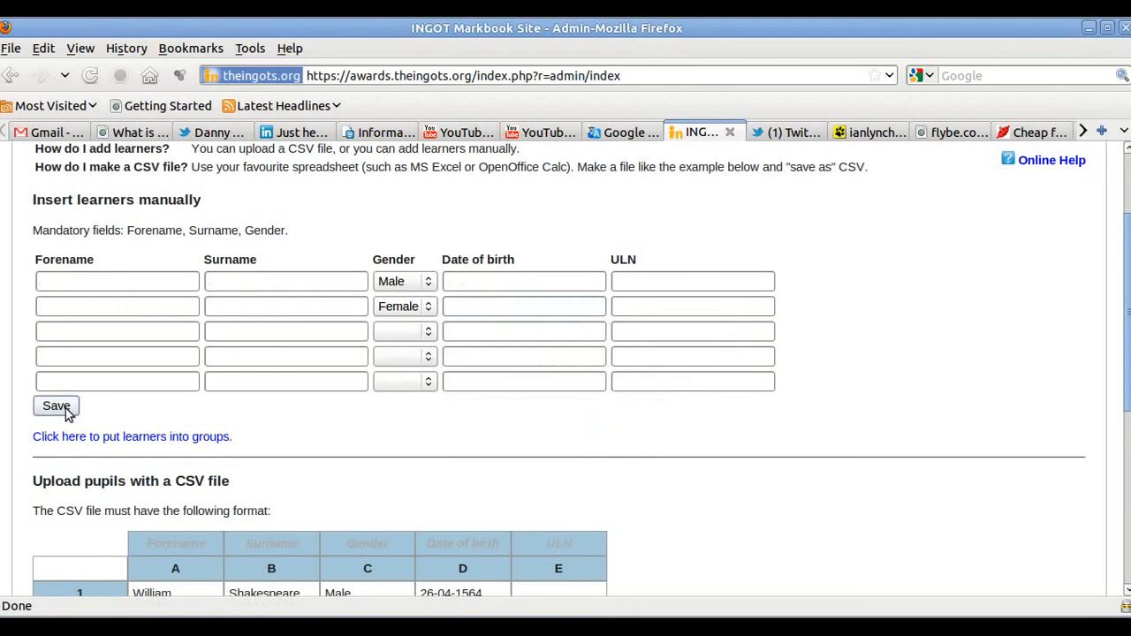
pyautogui.click(142, 439)
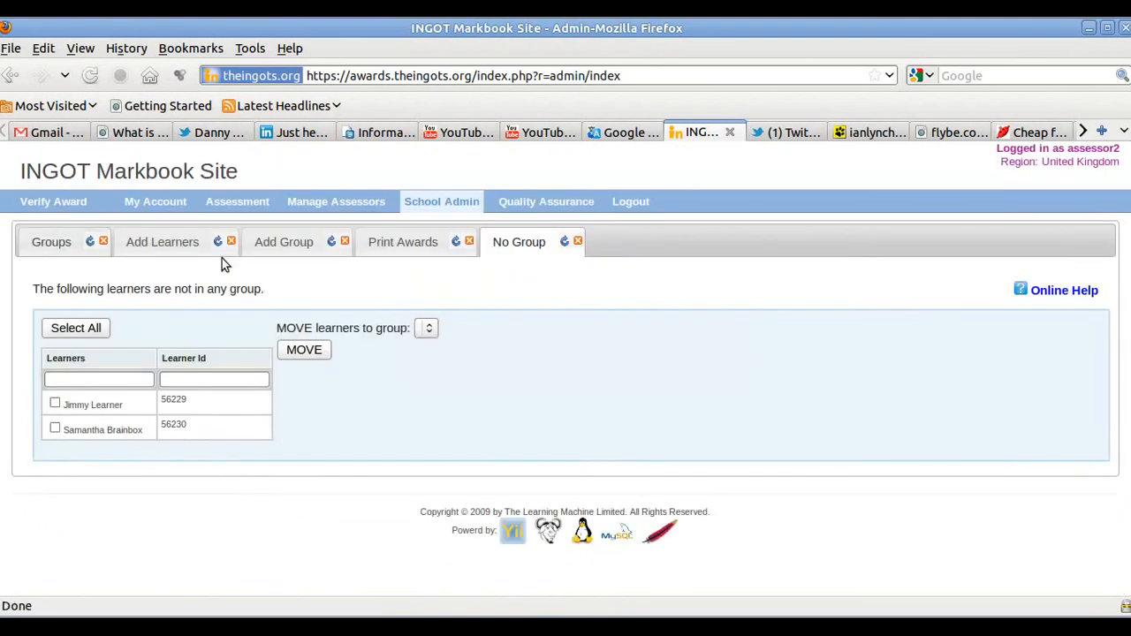
# - Save a new group named 'Class 1 - SA' with the colleague as assessor
pyautogui.click(283, 249)
pyautogui.click(225, 295)
pyautogui.write('Class')
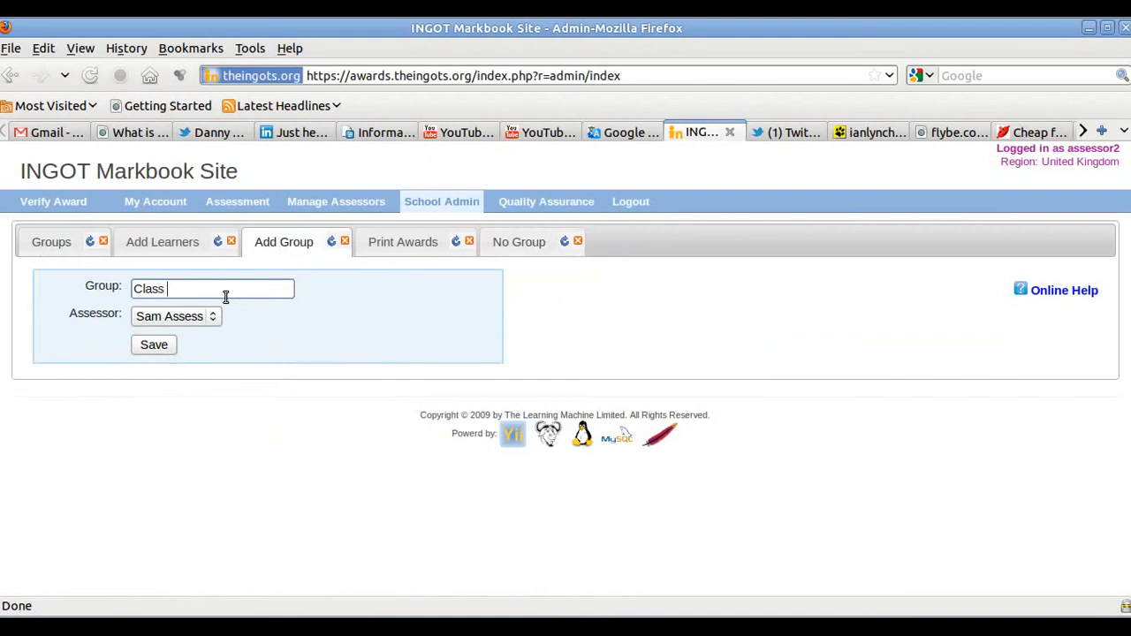
pyautogui.write(' 1 - SA')
pyautogui.click(168, 343)
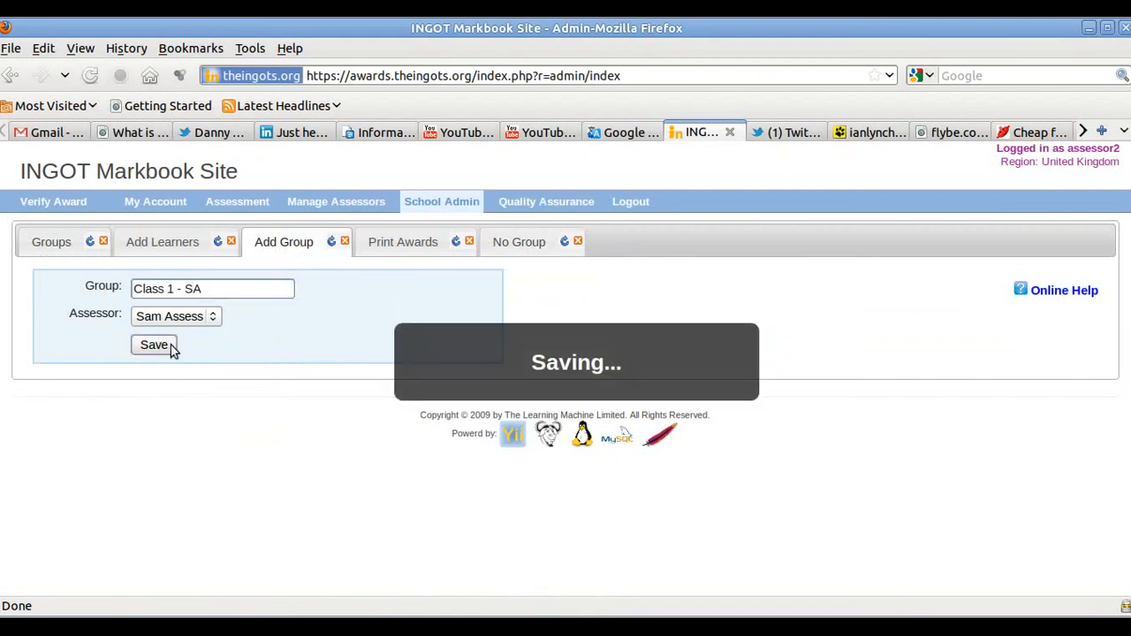
pyautogui.click(40, 252)
# - Move both ungrouped learners into Class 1 - SA and reload the Groups list
pyautogui.click(146, 292)
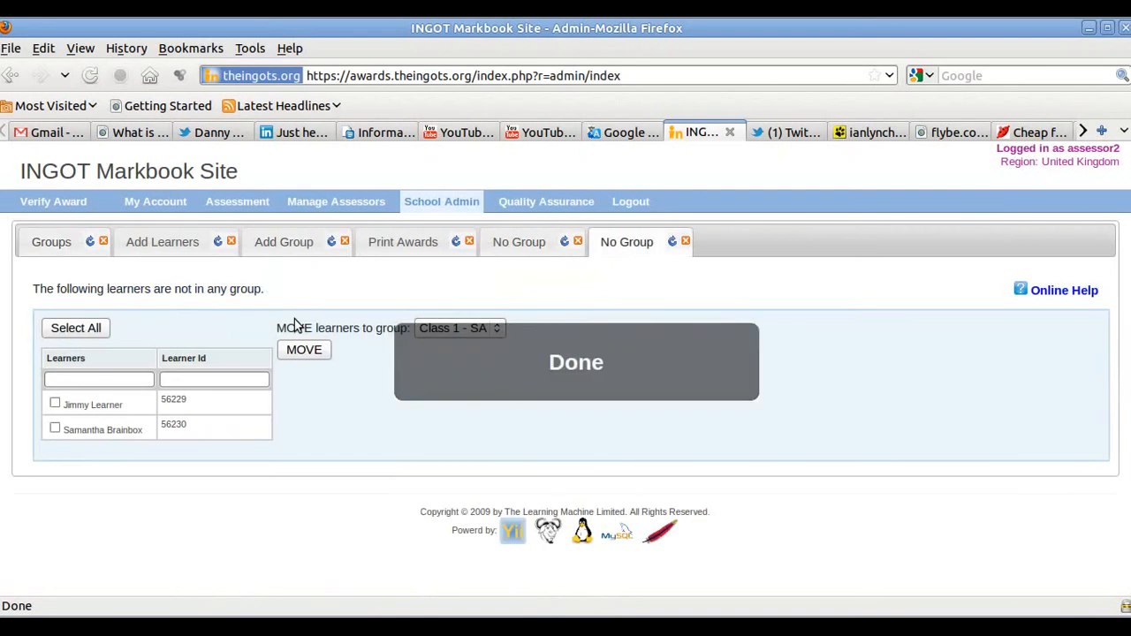
pyautogui.click(55, 403)
pyautogui.click(55, 428)
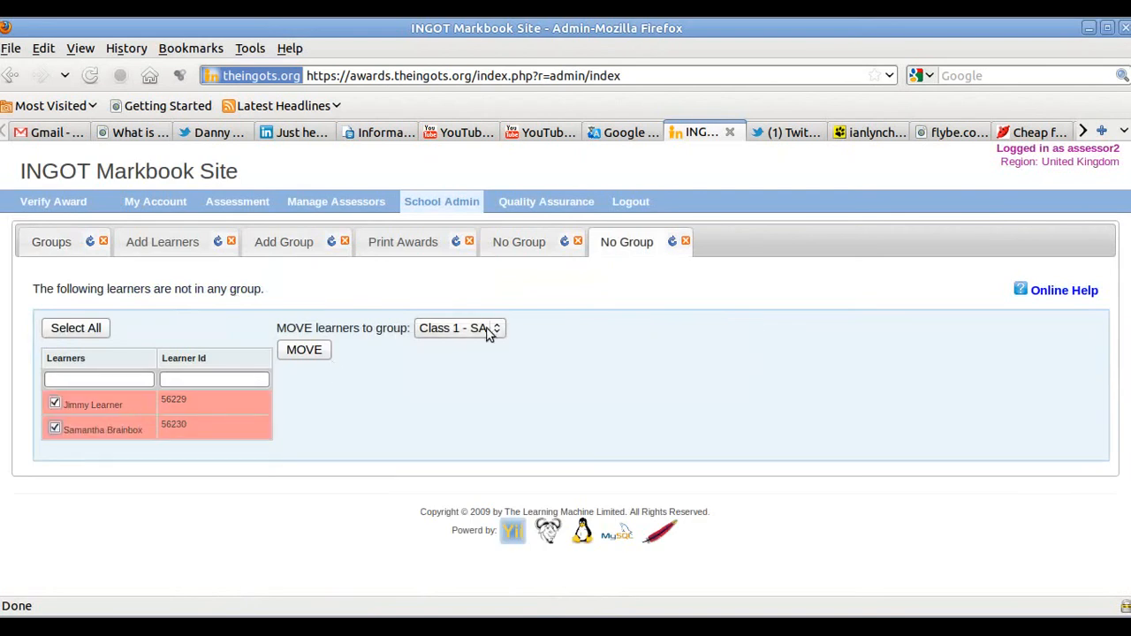
pyautogui.click(307, 354)
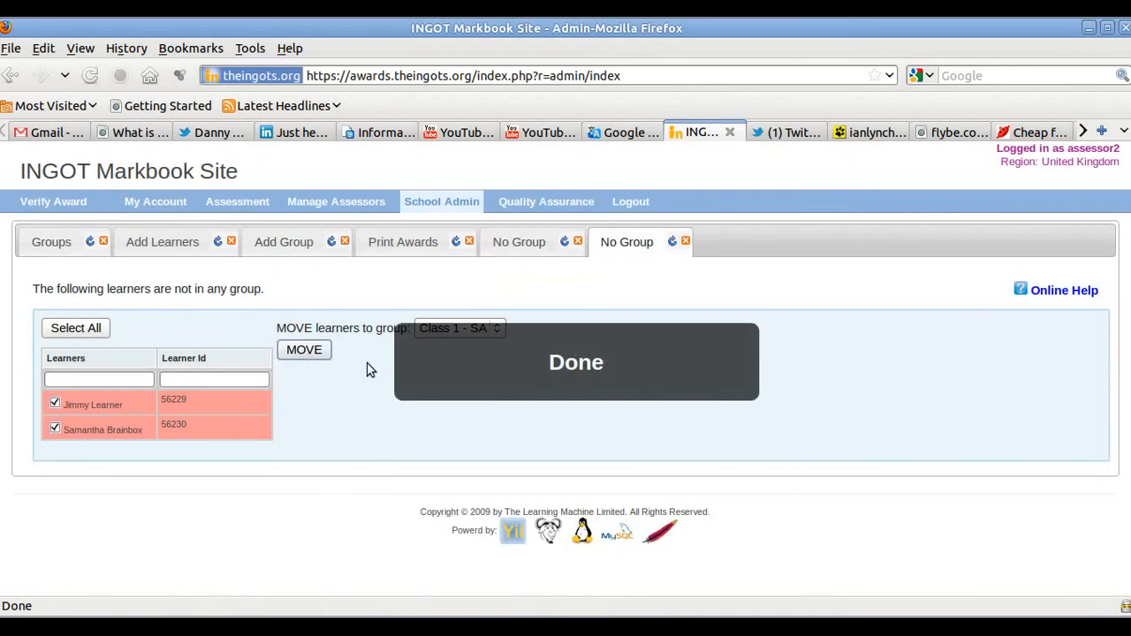
pyautogui.click(60, 254)
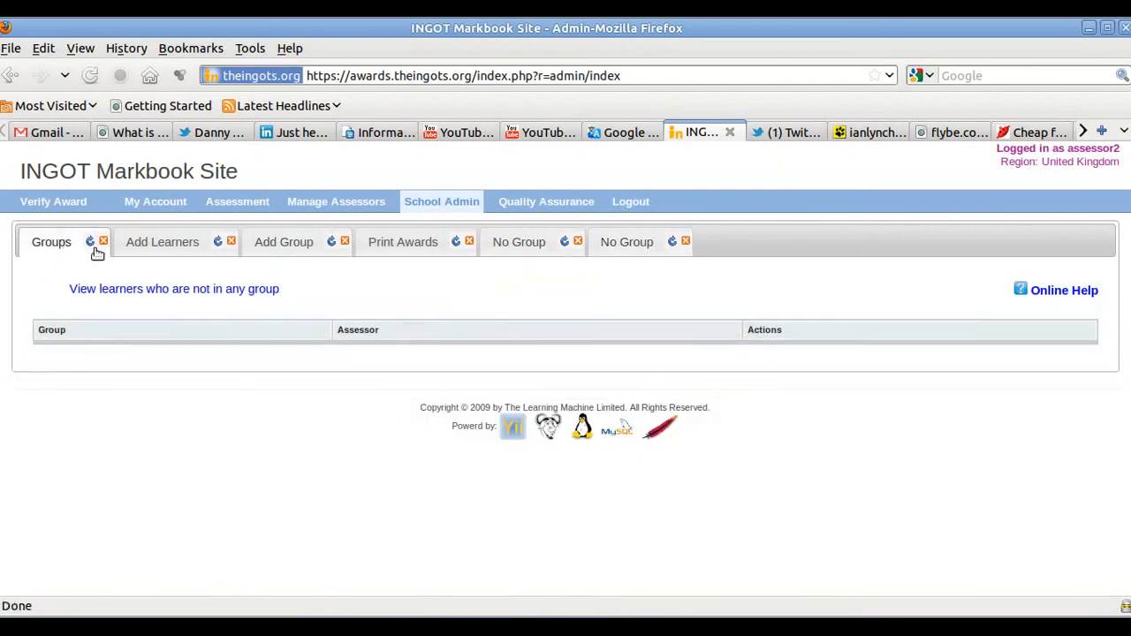
pyautogui.click(90, 244)
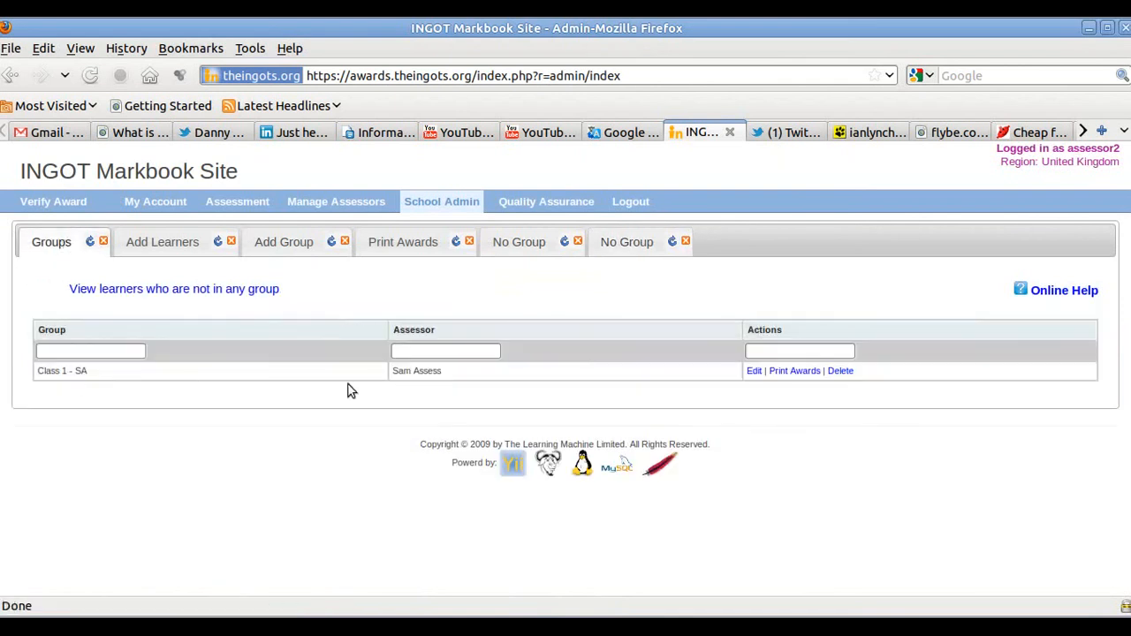
# - Edit Class 1 - SA and try the REMOVE, COPY, MOVE and ADD options, leaving REMOVE selected
pyautogui.click(754, 372)
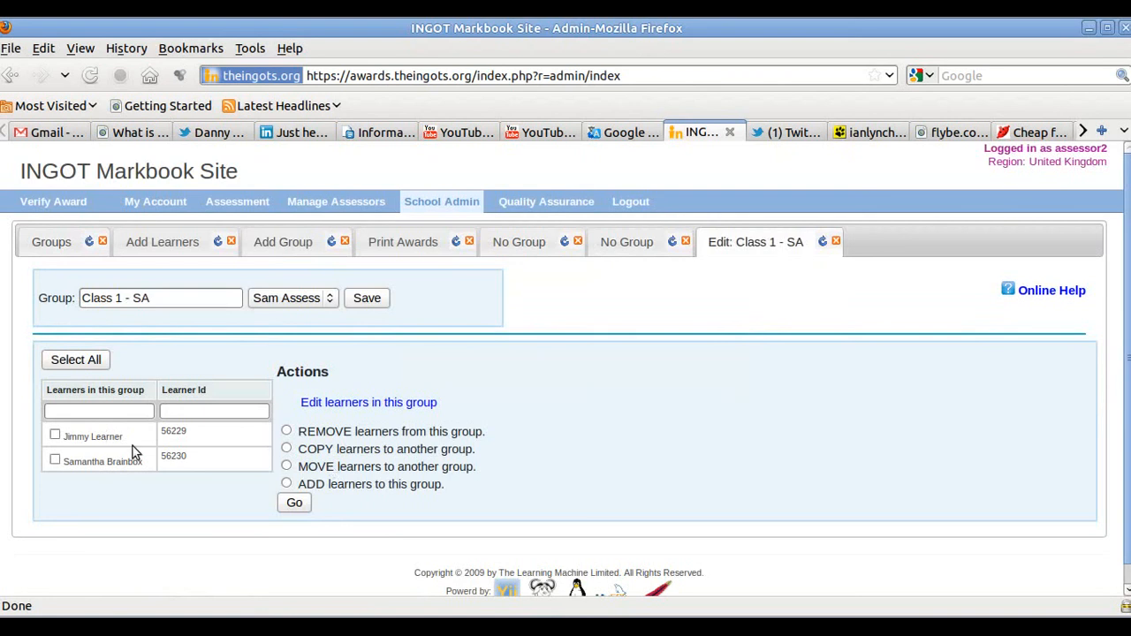
pyautogui.click(286, 431)
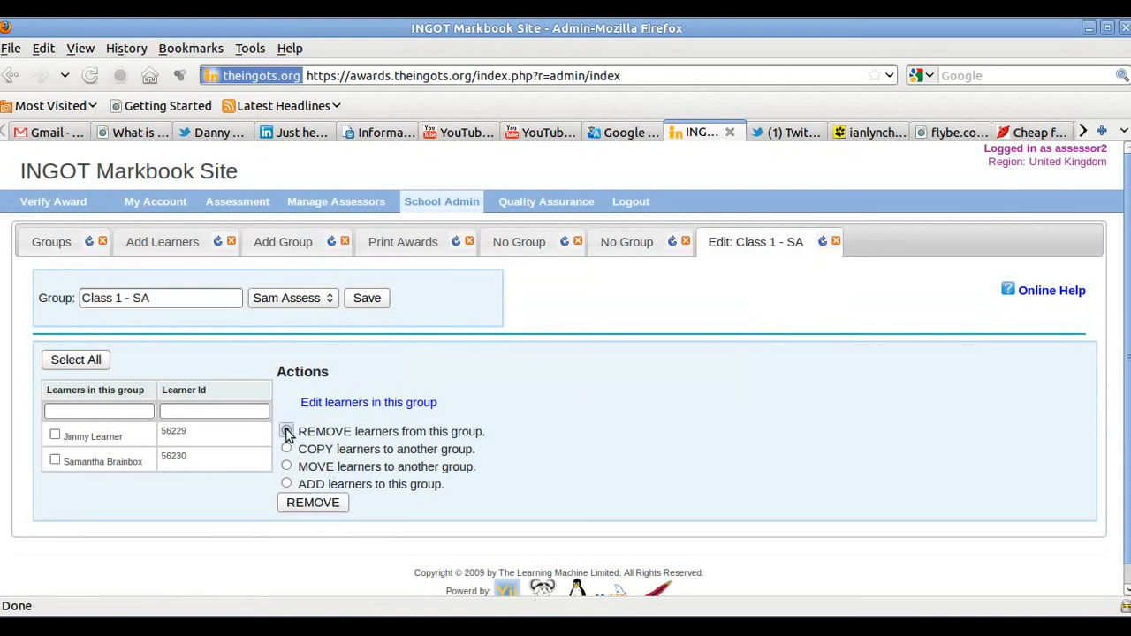
pyautogui.click(286, 449)
pyautogui.click(287, 467)
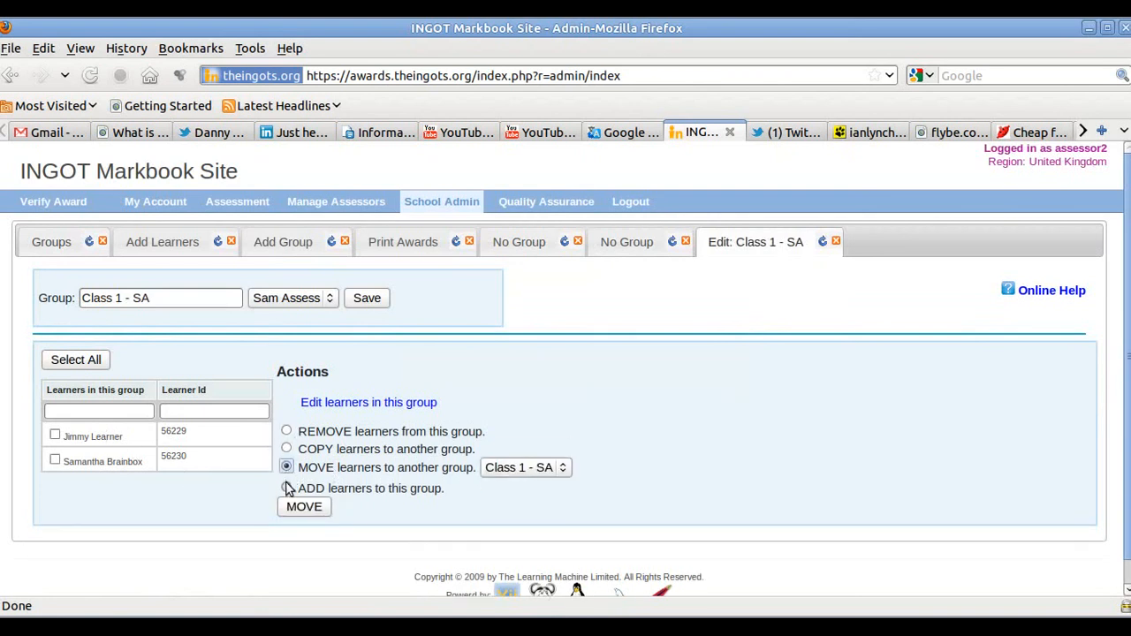
pyautogui.click(286, 484)
pyautogui.click(287, 431)
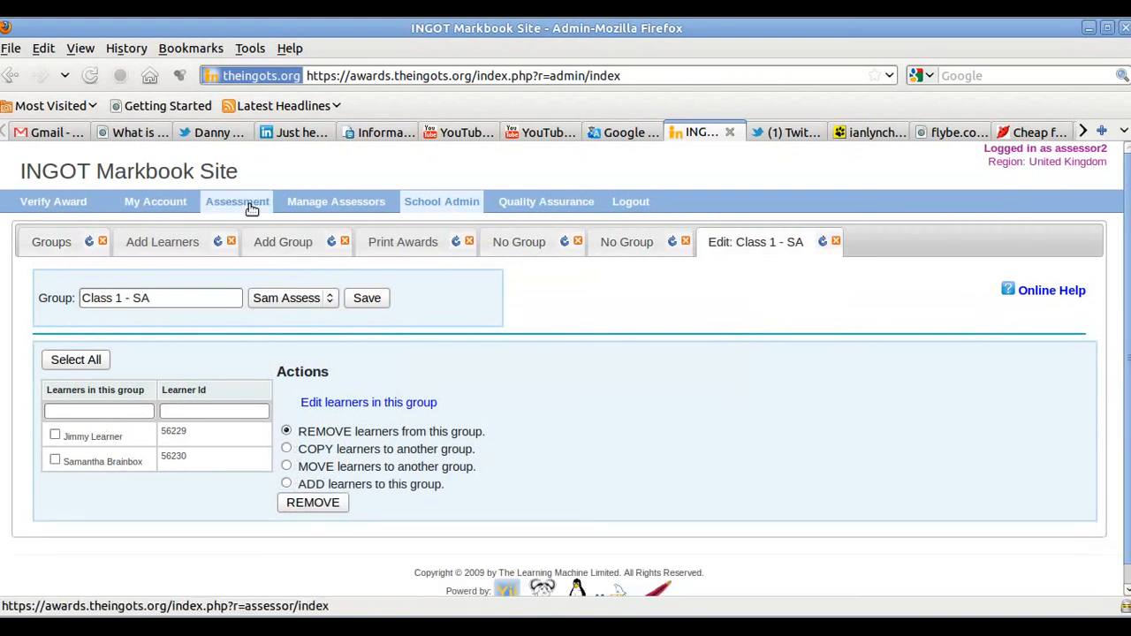
# - Open the Silver Unit 4 - IT Security markbook for Class 1 - SA and highlight both learner IDs
pyautogui.click(251, 204)
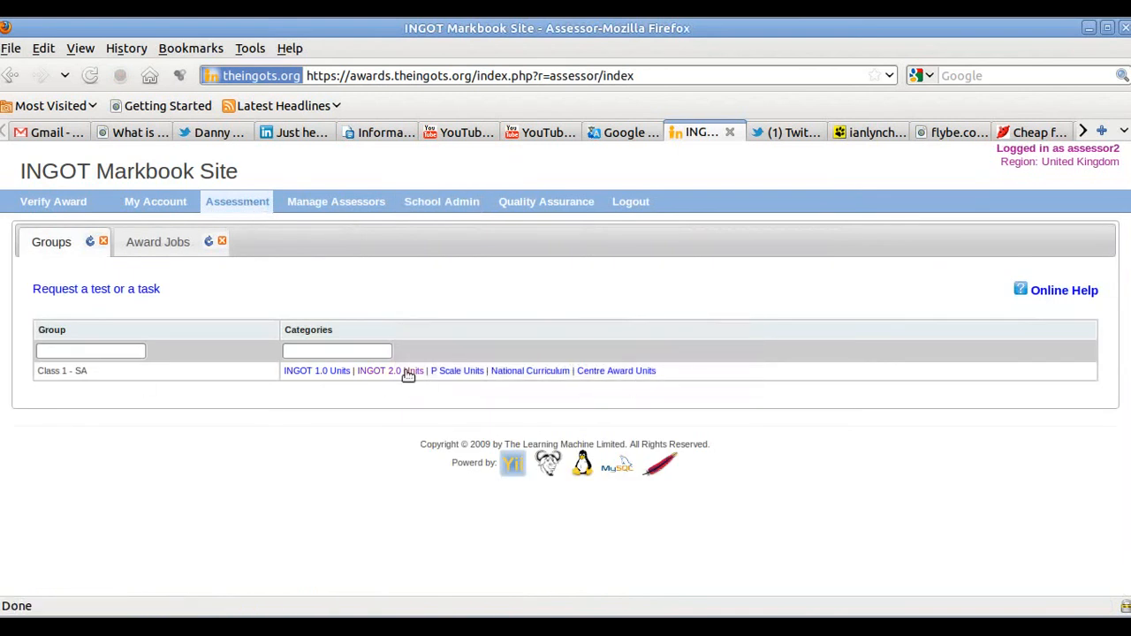
pyautogui.click(408, 372)
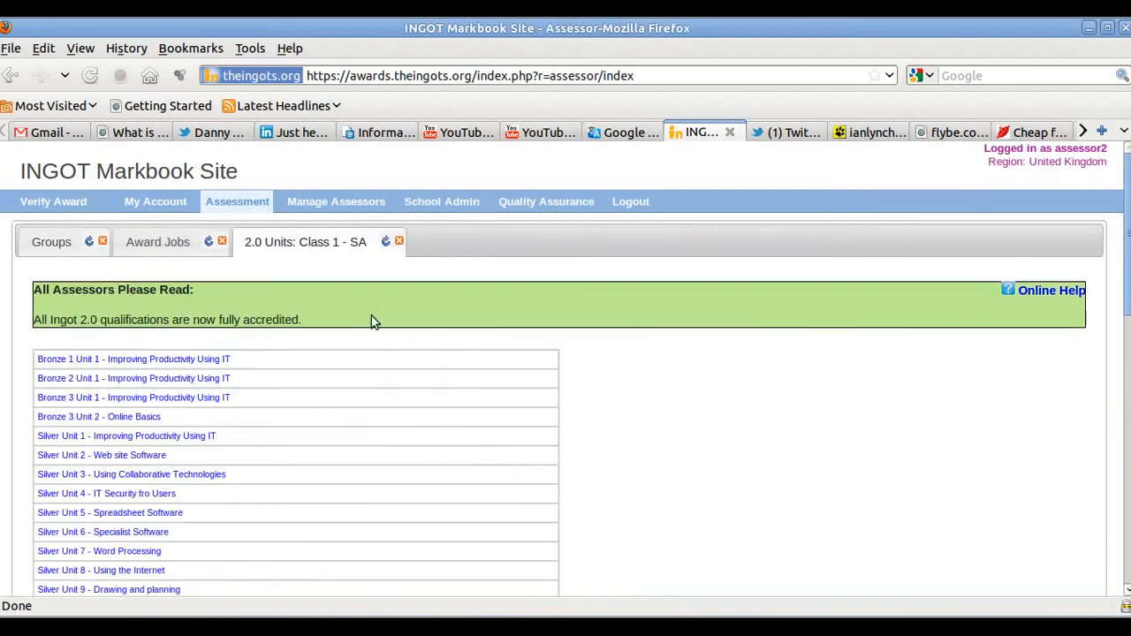
pyautogui.scroll(-2, 371, 323)
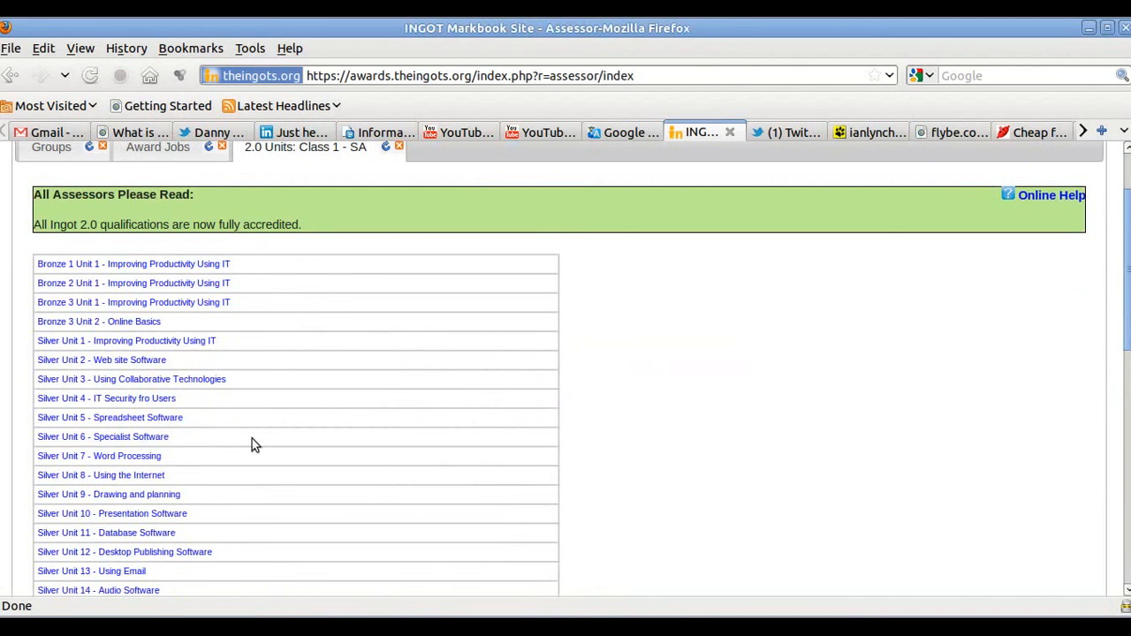
pyautogui.click(130, 400)
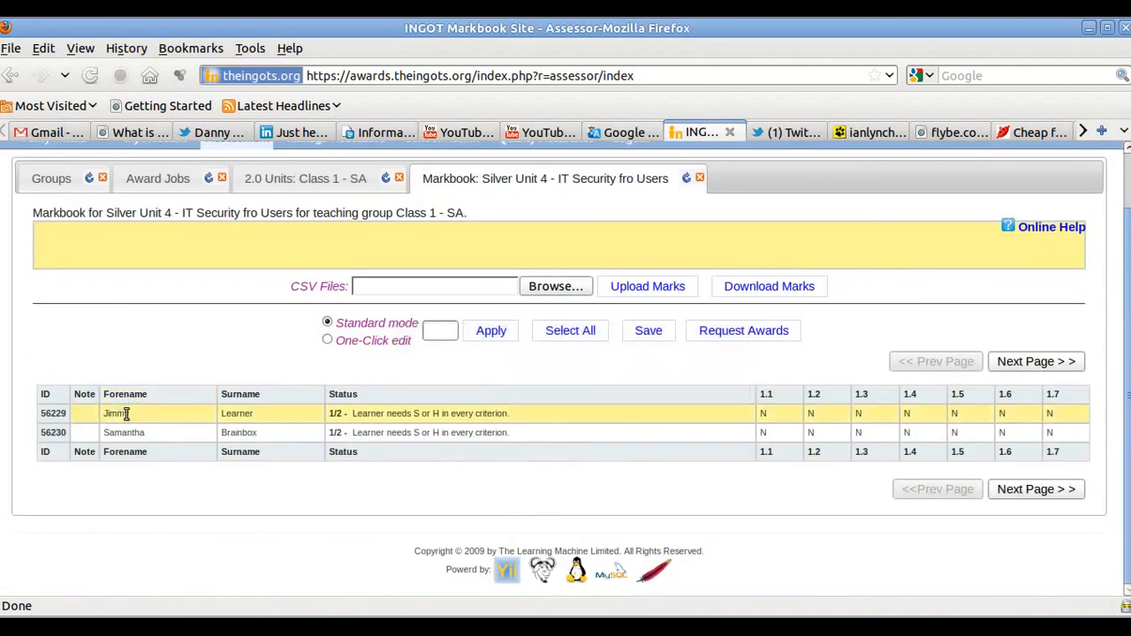
pyautogui.moveTo(39, 413); pyautogui.dragTo(64, 411)
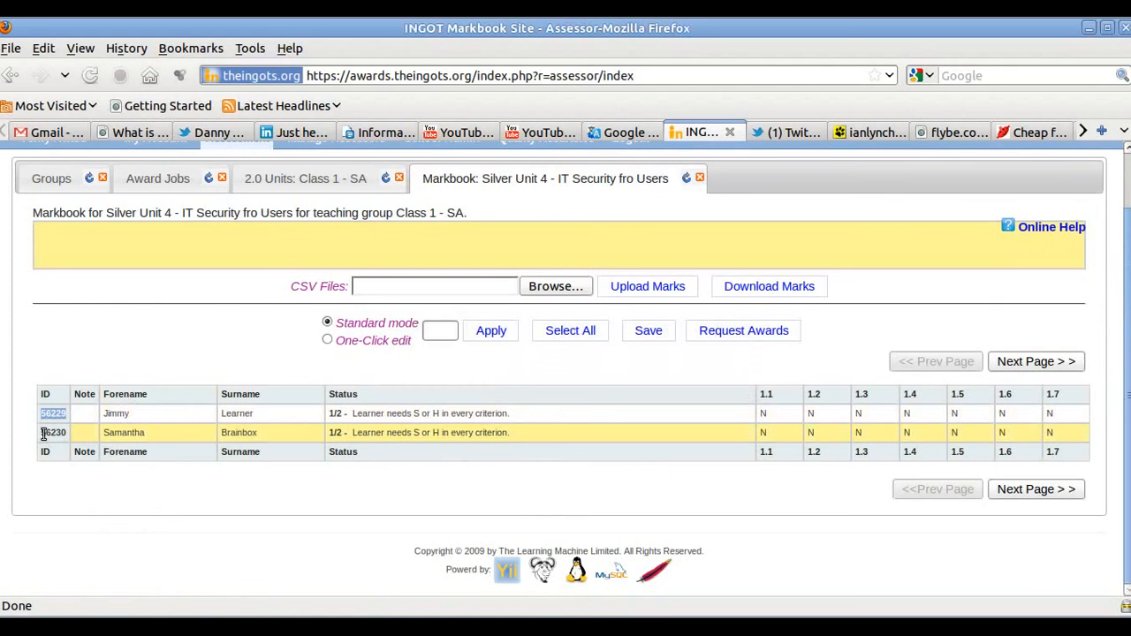
pyautogui.moveTo(41, 432); pyautogui.dragTo(66, 433)
# - Mark criterion 1.1 for the first learner and confirm saving the whole group's marks
pyautogui.click(113, 502)
pyautogui.moveTo(778, 419)
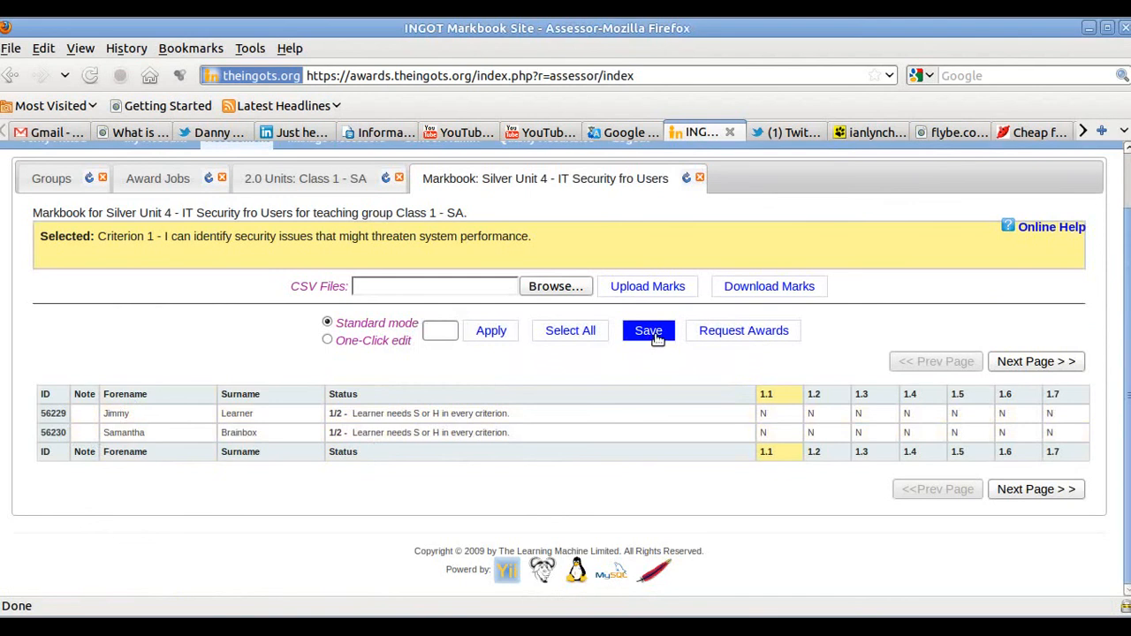
pyautogui.click(658, 339)
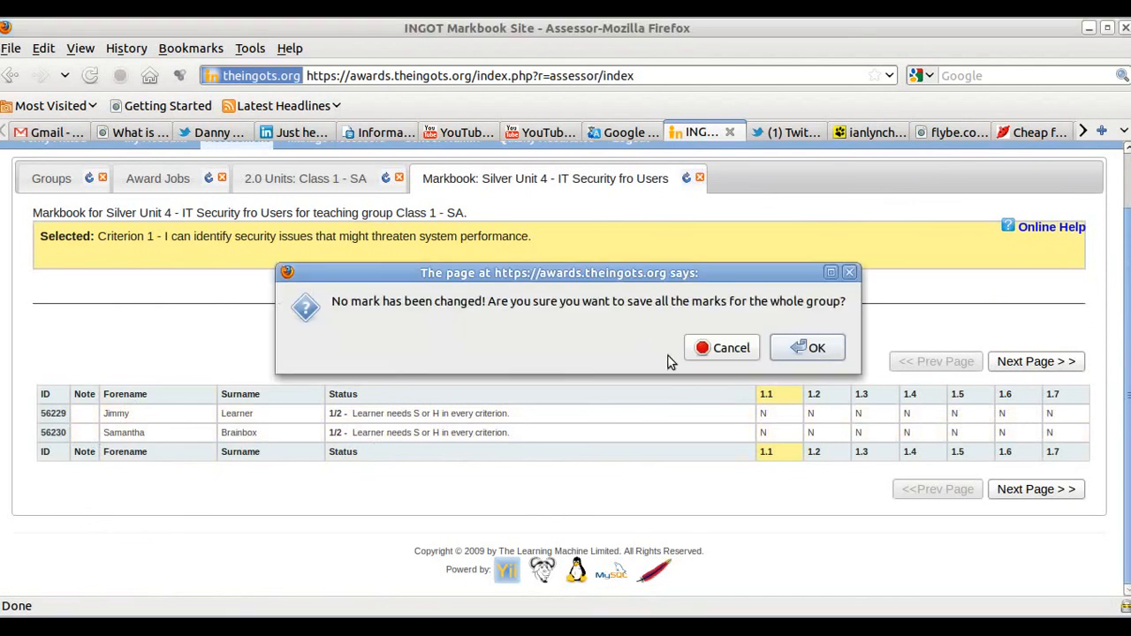
pyautogui.click(782, 358)
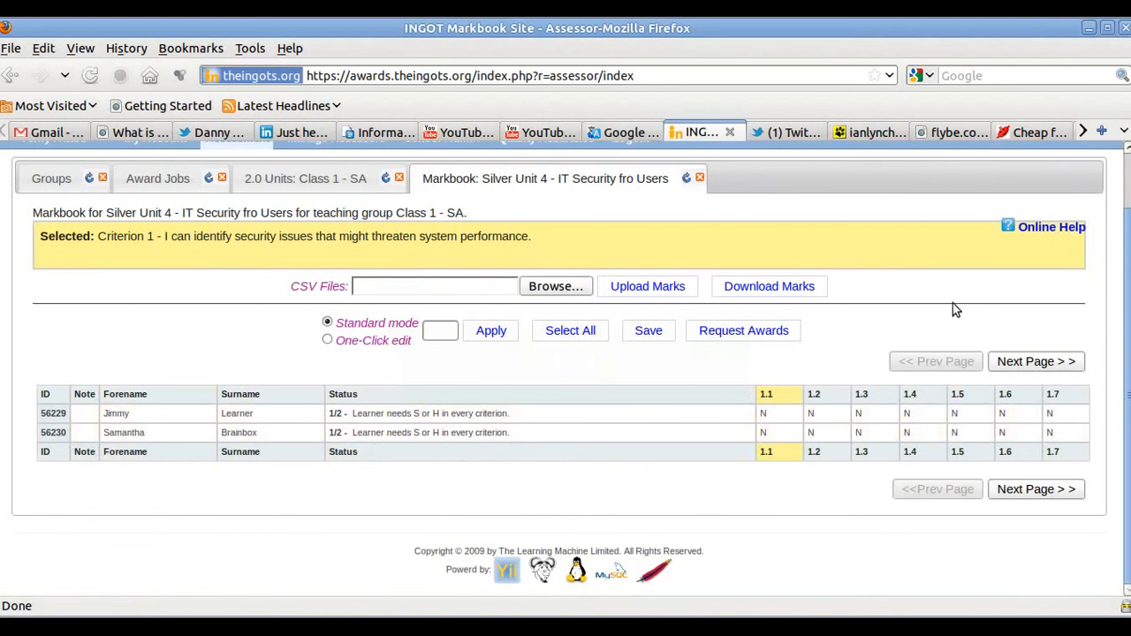
pyautogui.scroll(1, 953, 300)
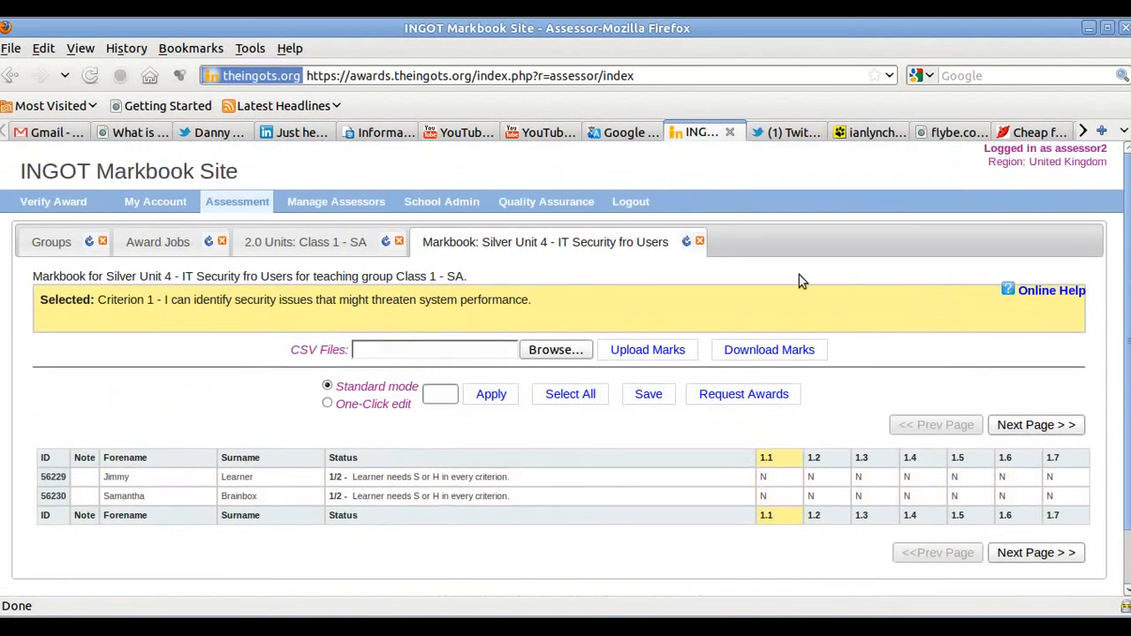
# - Give the colleague's assessor account the Bronze Assessor and Silver Assessor roles and save
pyautogui.click(339, 210)
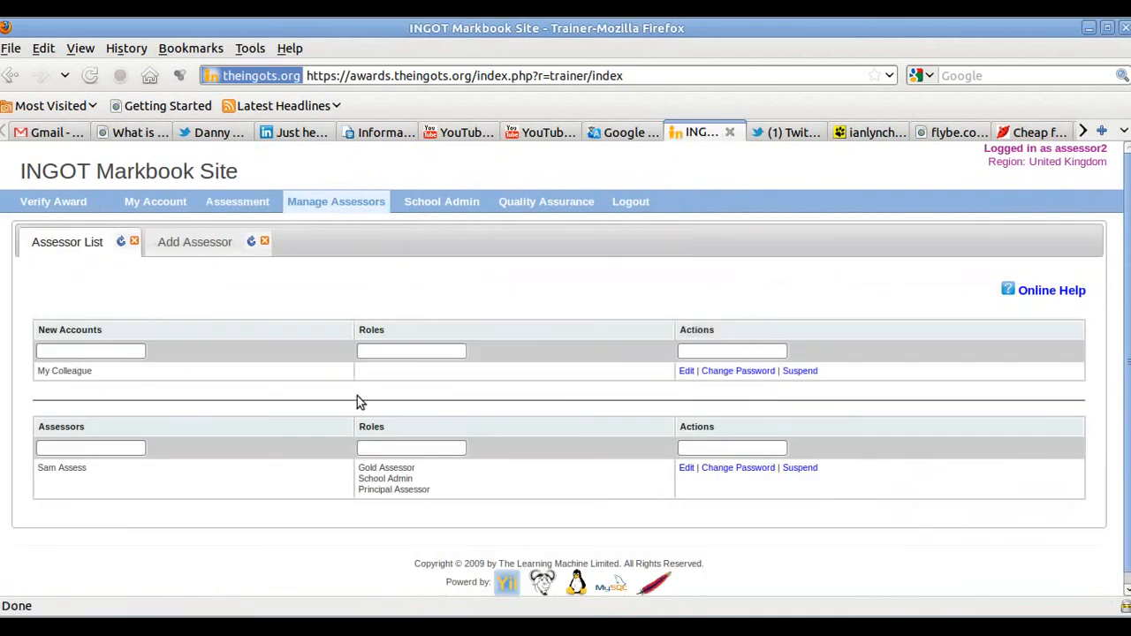
pyautogui.click(688, 372)
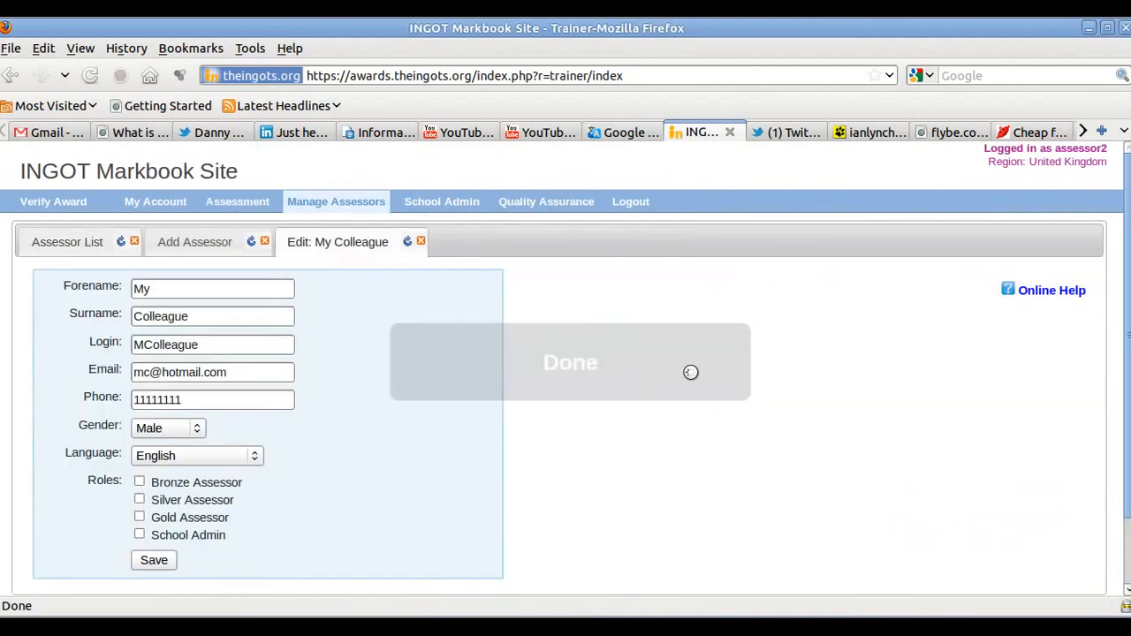
pyautogui.scroll(-2, 430, 313)
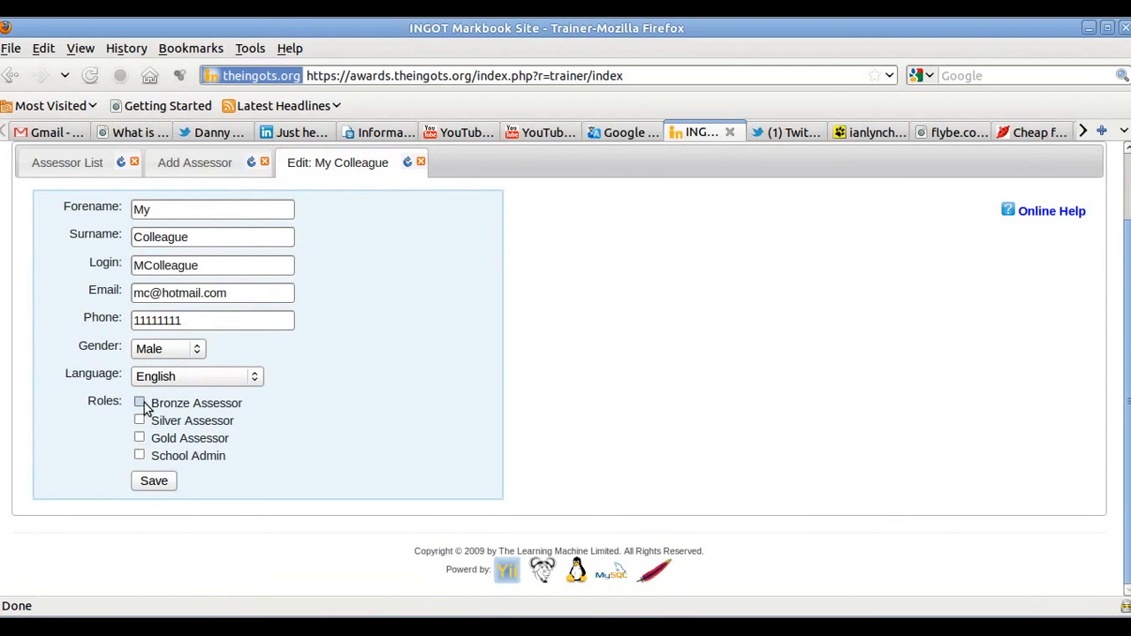
pyautogui.click(140, 403)
pyautogui.click(139, 421)
pyautogui.click(153, 482)
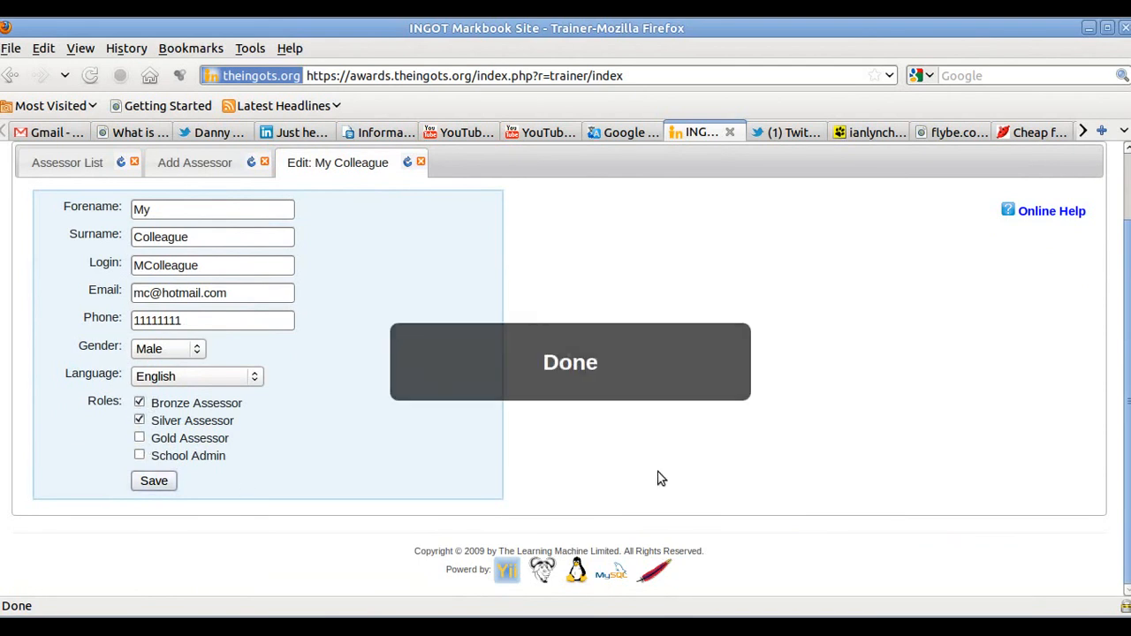
pyautogui.scroll(2, 662, 477)
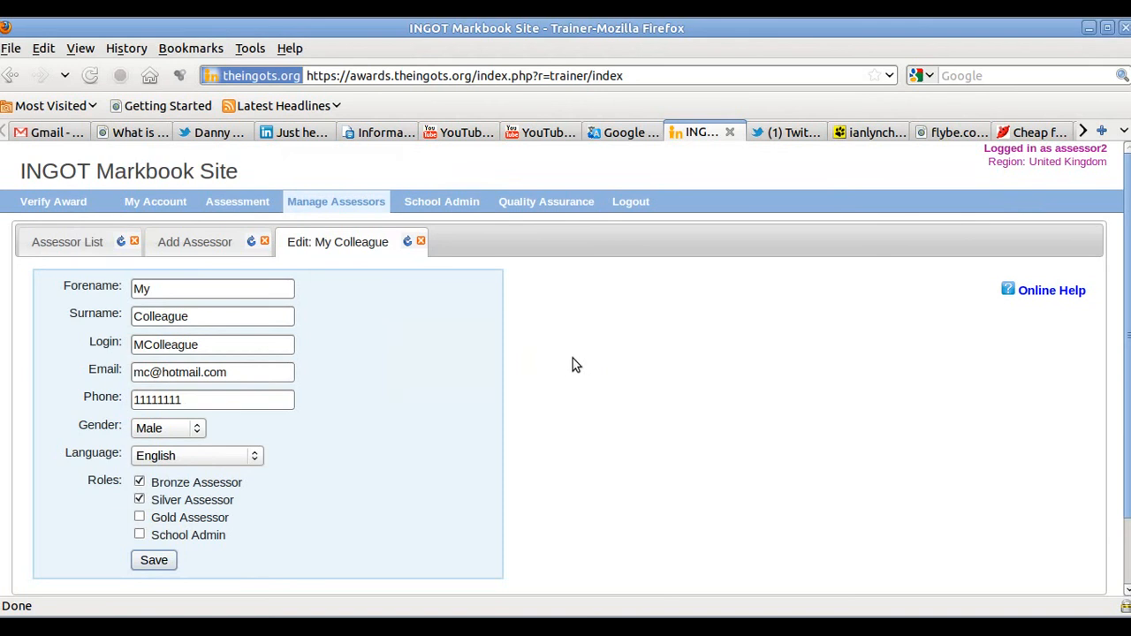
pyautogui.click(434, 209)
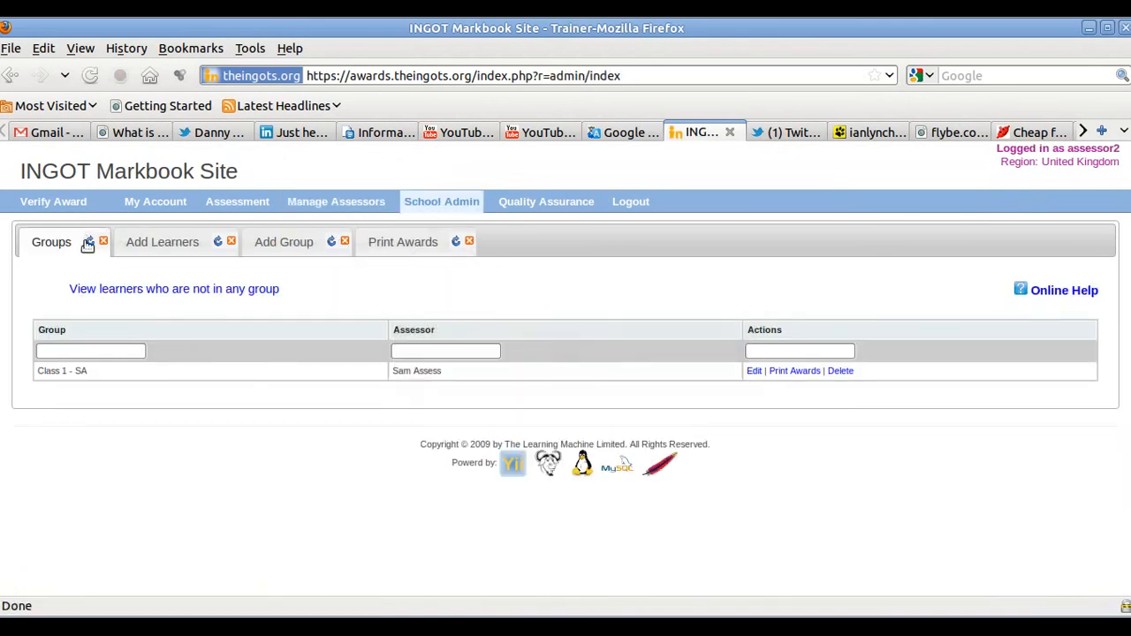
# - Save group 'Class 2 MC' with the colleague as assessor, then reload the groups list
pyautogui.click(287, 244)
pyautogui.click(210, 292)
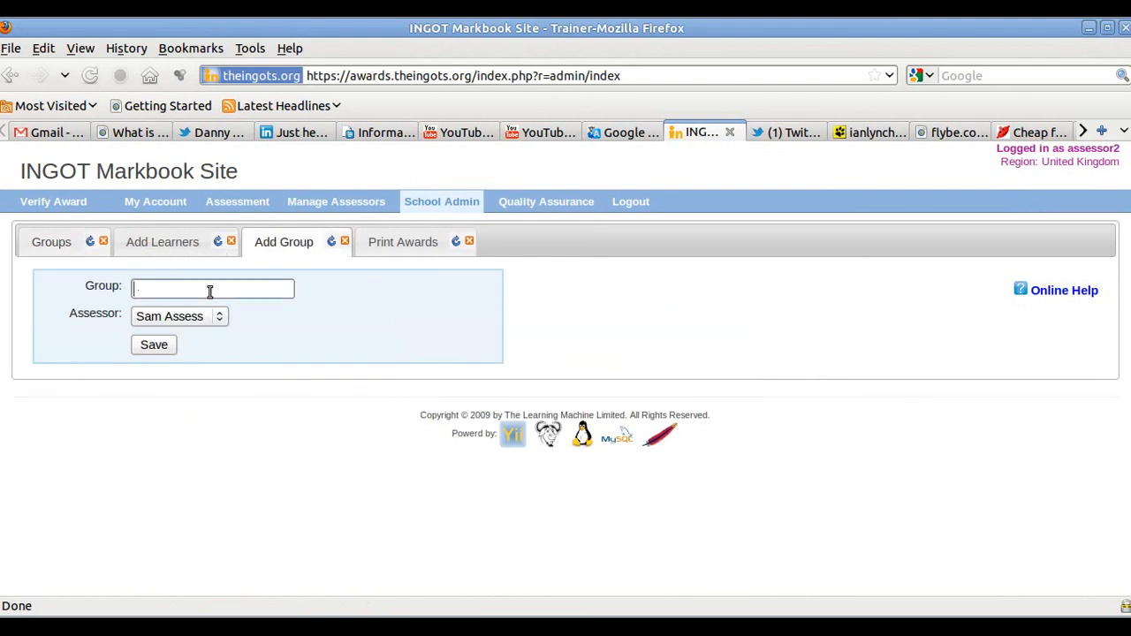
pyautogui.write('Class 2 MC')
pyautogui.click(218, 317)
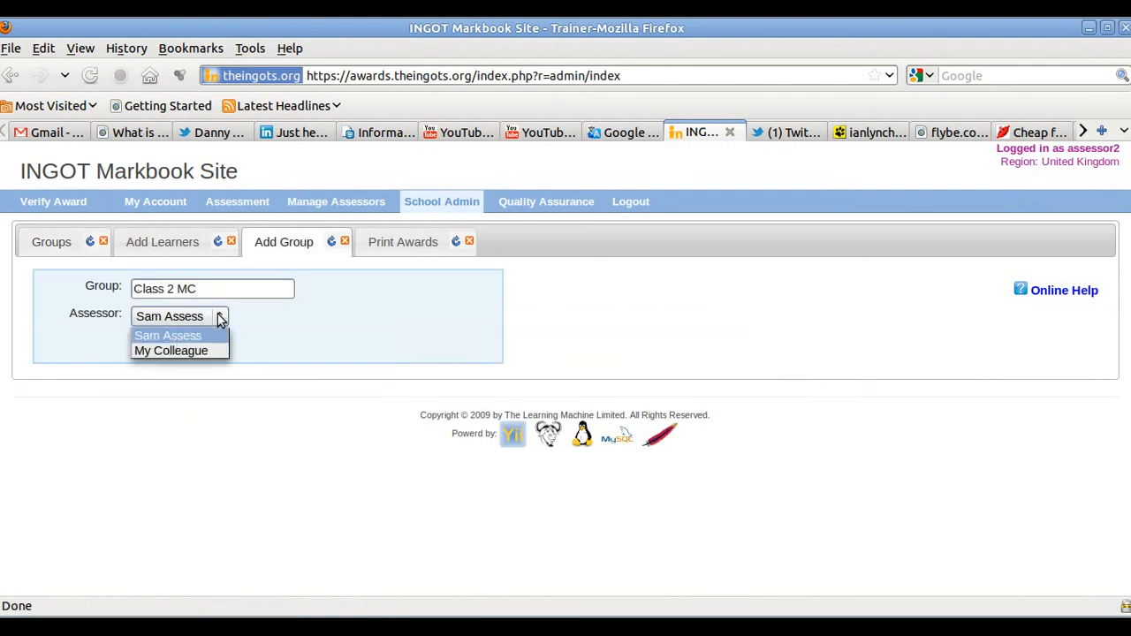
pyautogui.click(198, 352)
pyautogui.click(155, 346)
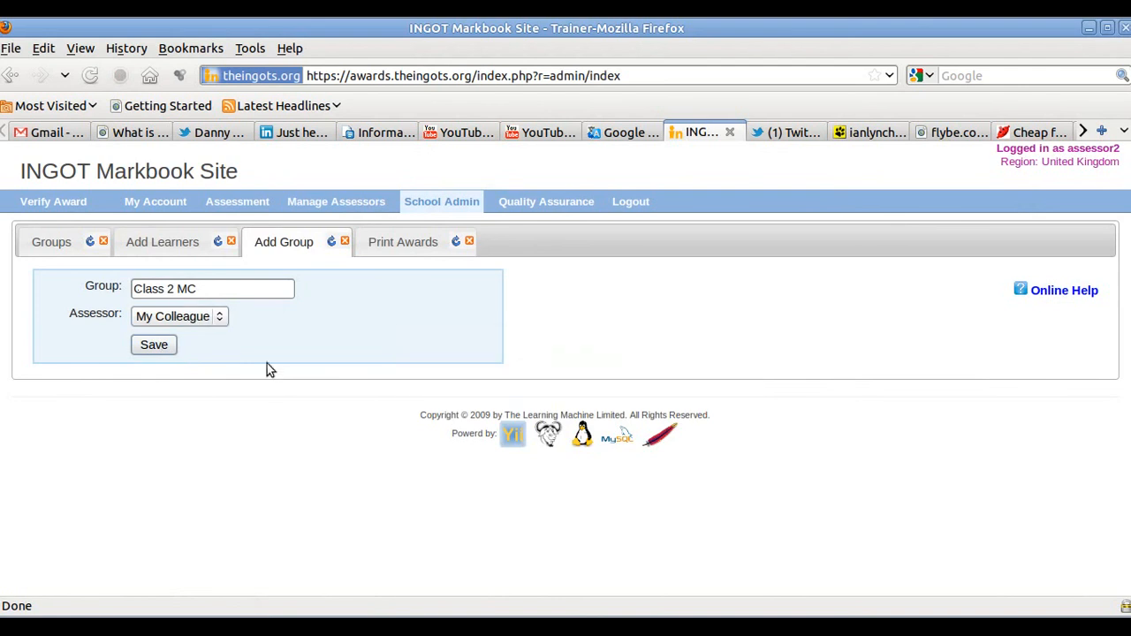
pyautogui.click(59, 245)
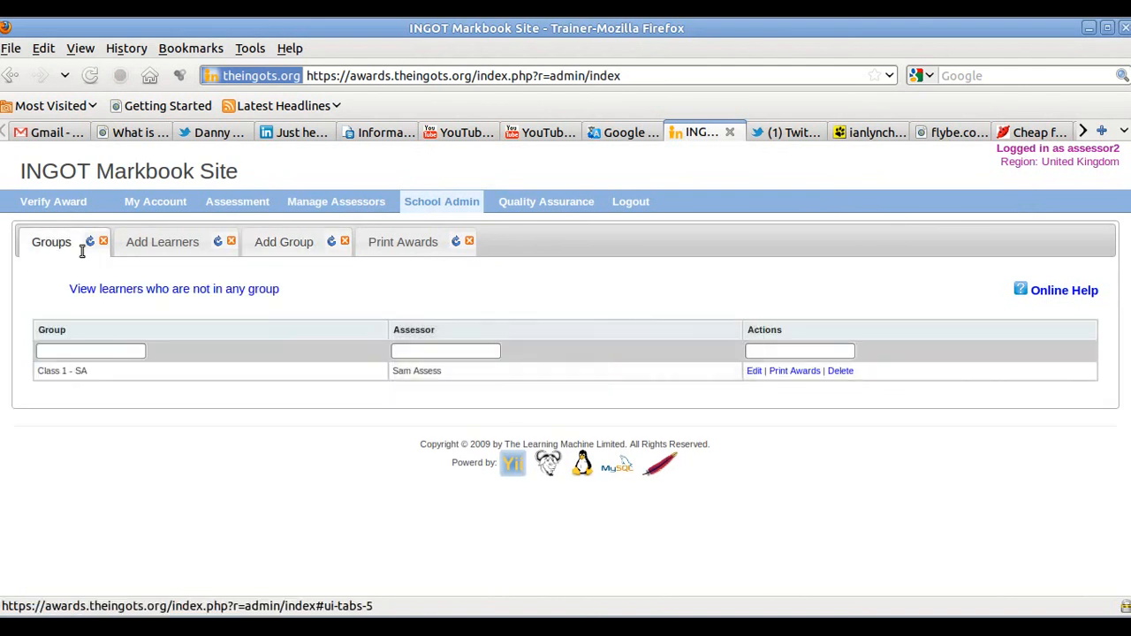
pyautogui.click(90, 242)
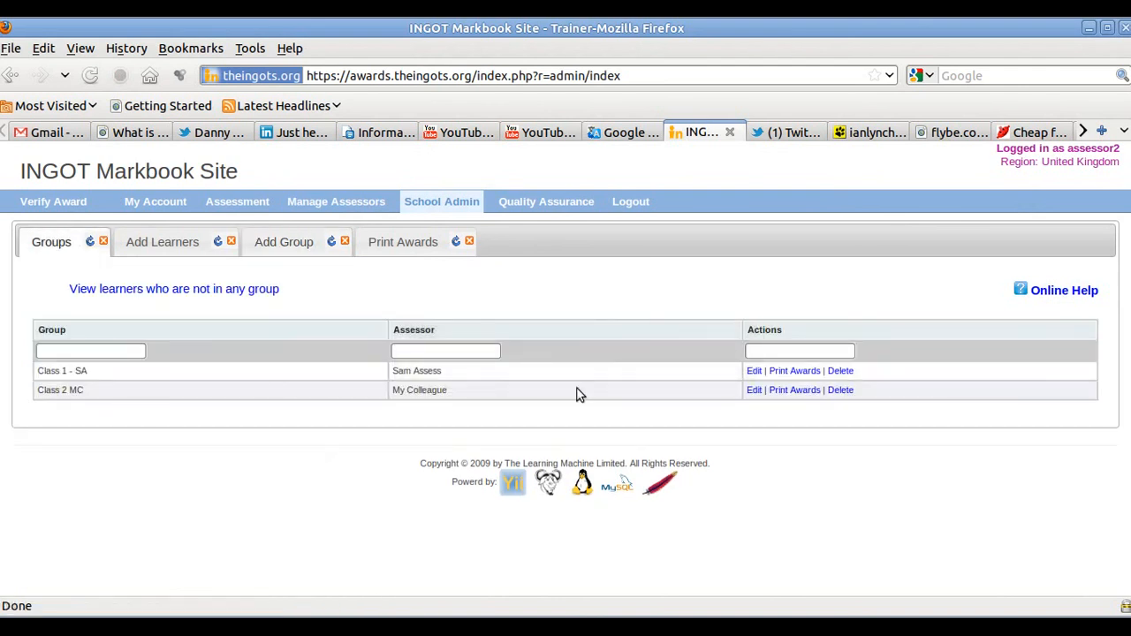
# - Move the first learner in Class 1 - SA into the Class 2 MC group
pyautogui.click(754, 371)
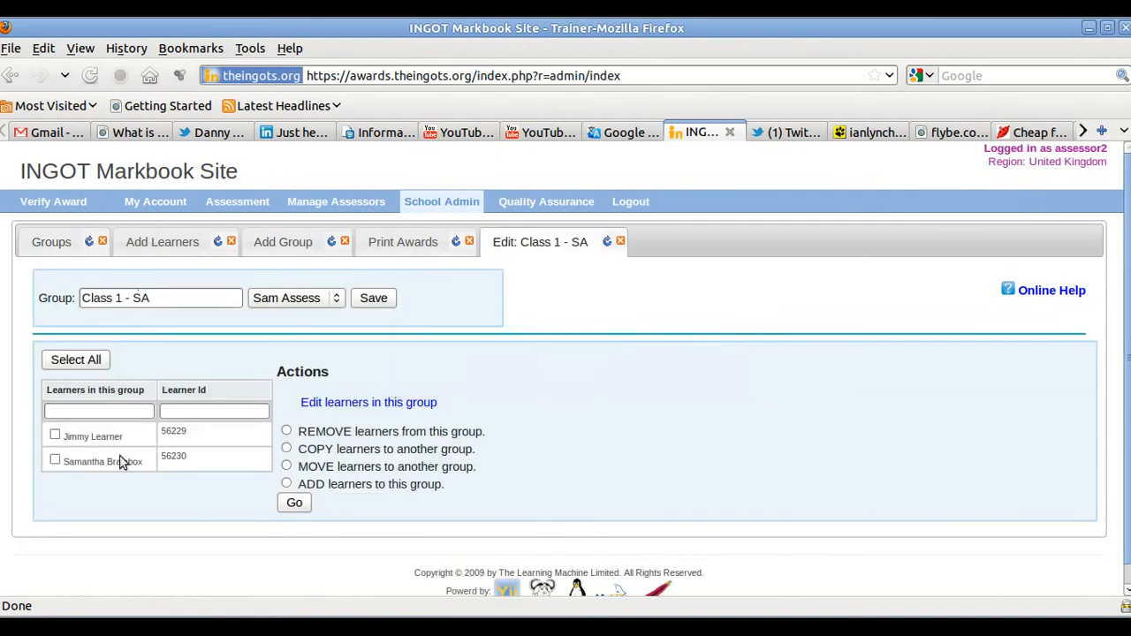
pyautogui.click(55, 435)
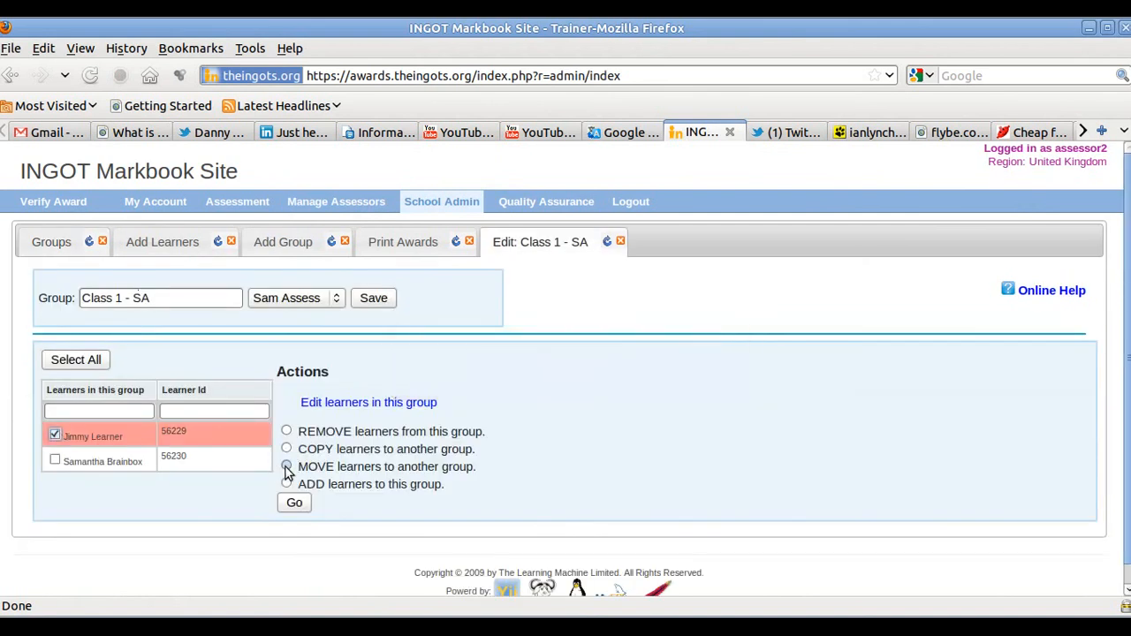
pyautogui.click(287, 466)
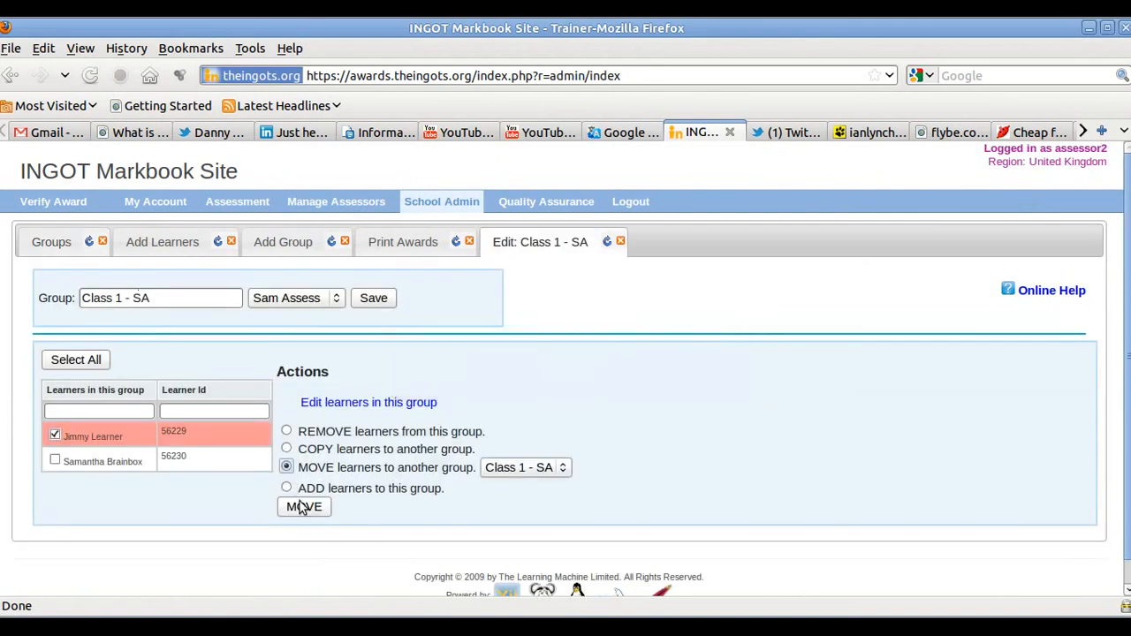
pyautogui.click(564, 468)
pyautogui.click(541, 502)
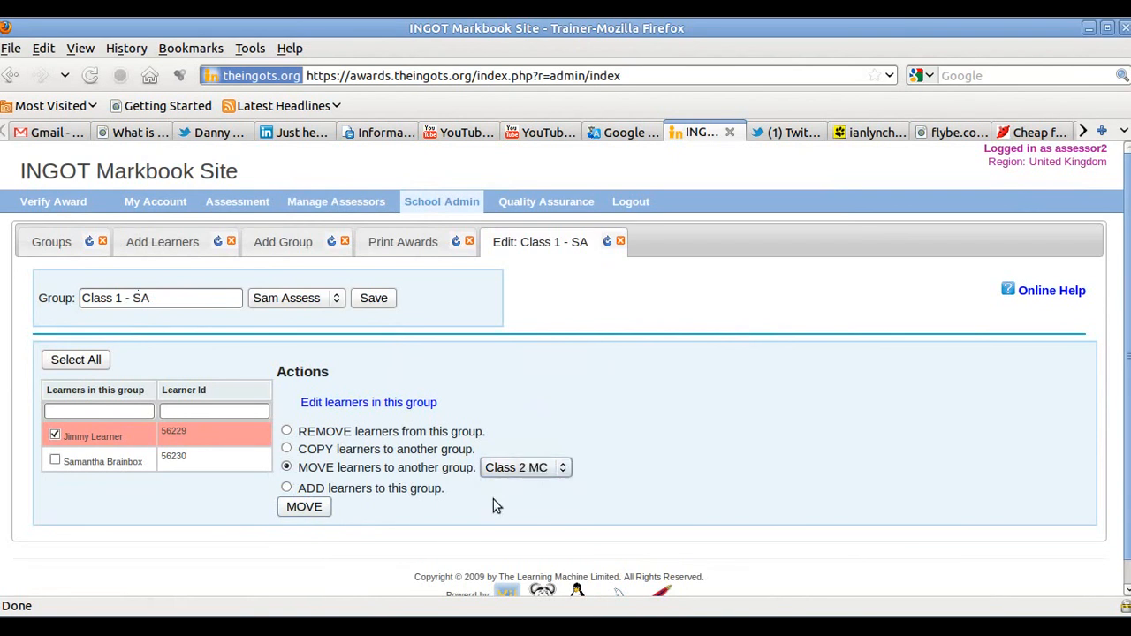
pyautogui.click(310, 512)
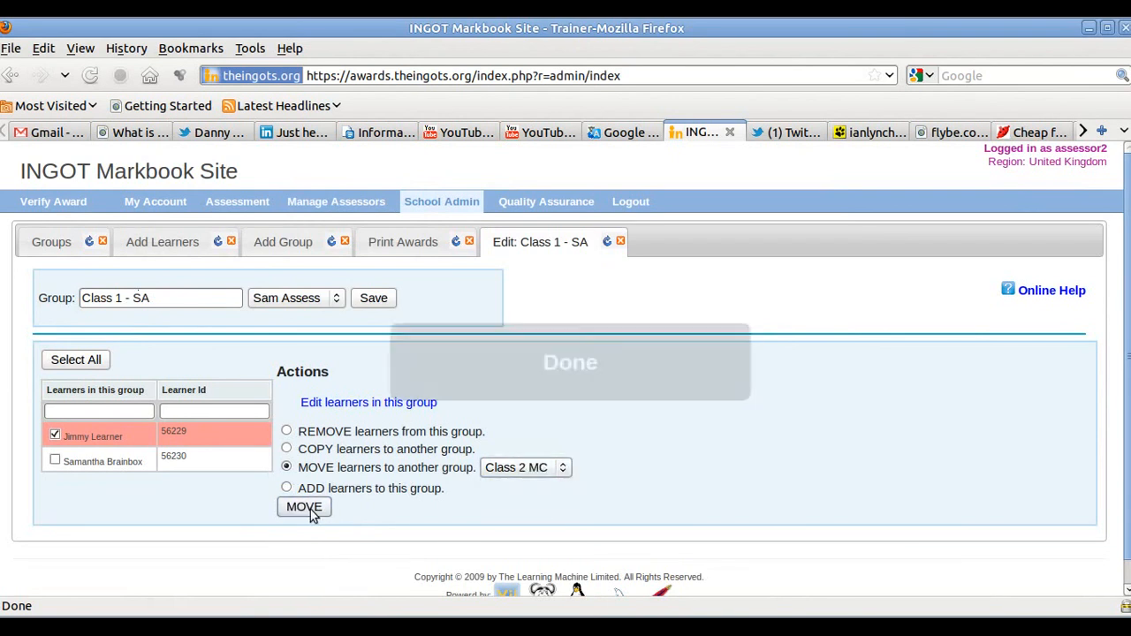
# - Confirm the learner left Class 1 - SA and now appears in Class 2 MC
pyautogui.click(608, 242)
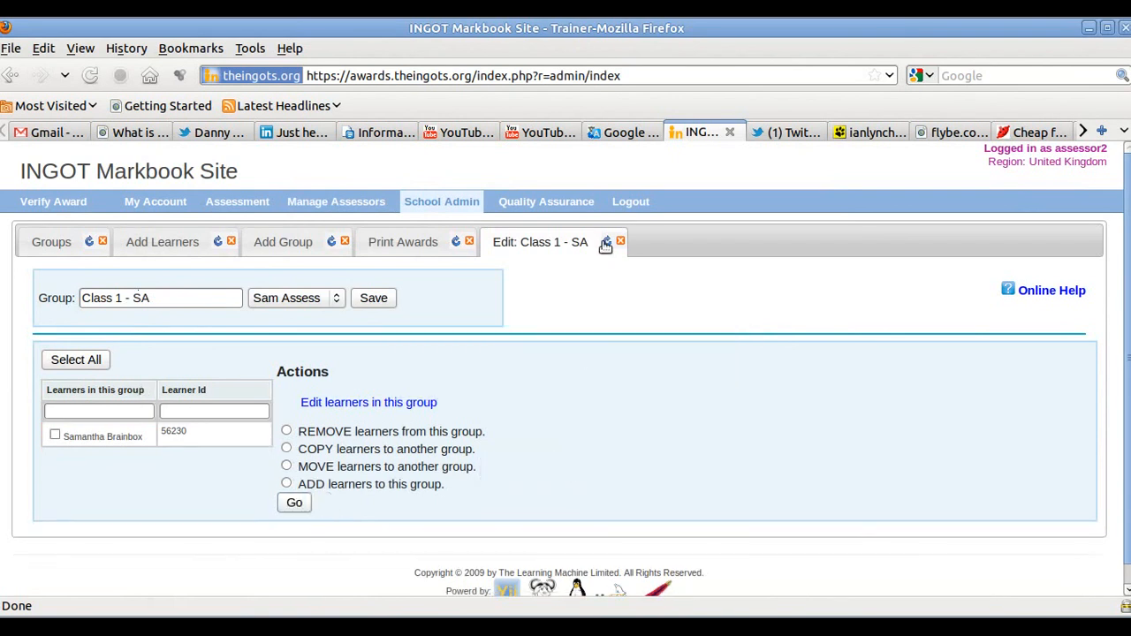
pyautogui.click(57, 247)
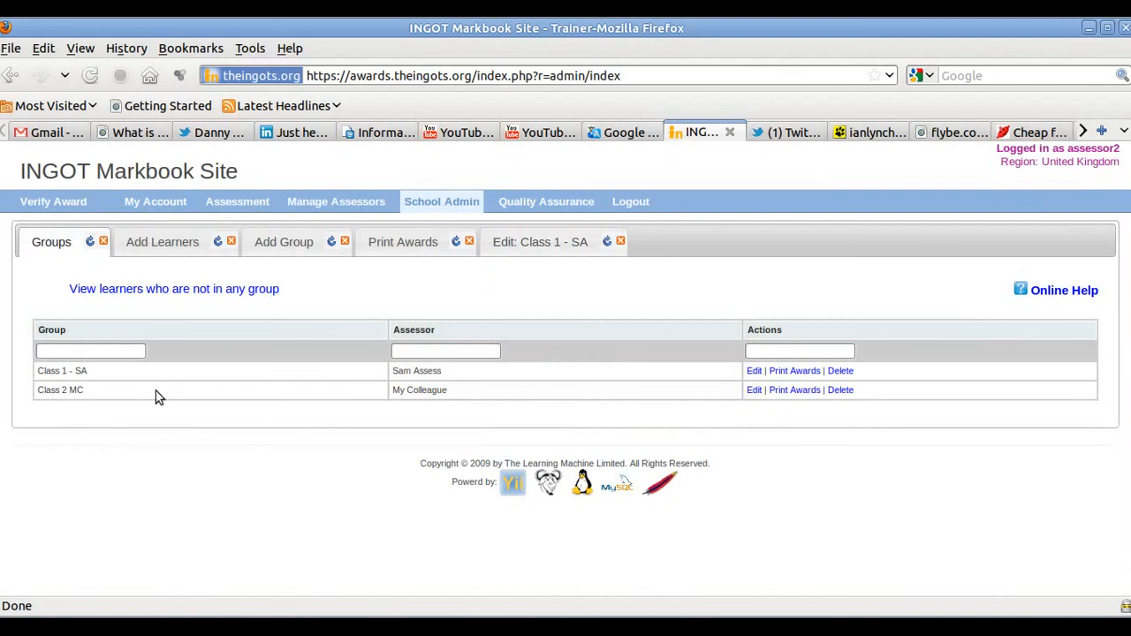
pyautogui.click(756, 391)
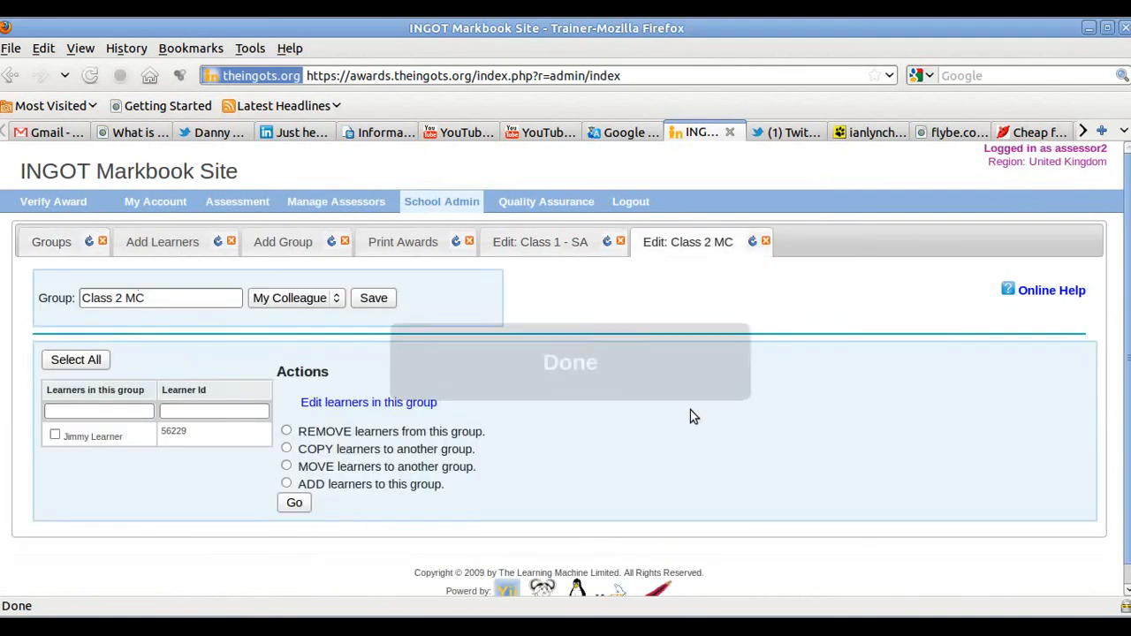